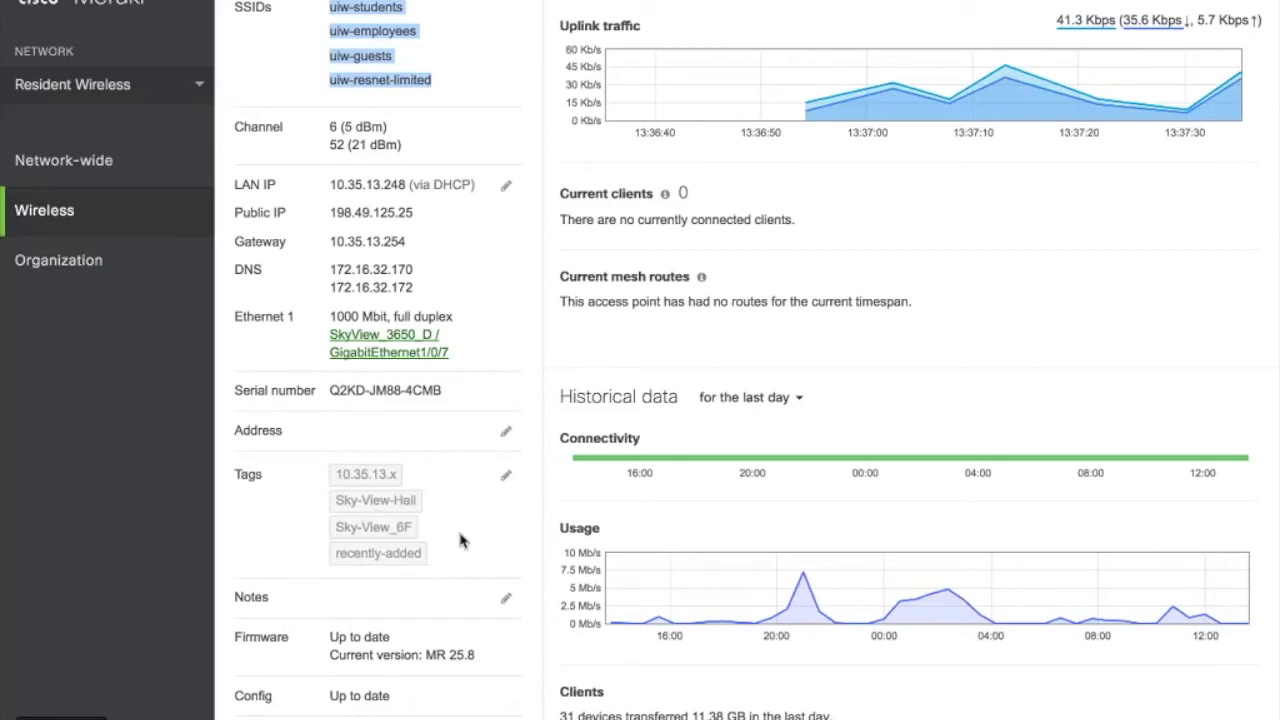
Step: Show the access point's historical connectivity and usage data for the last week
scroll(712, 263, up, 2)
scroll(712, 263, up, 2)
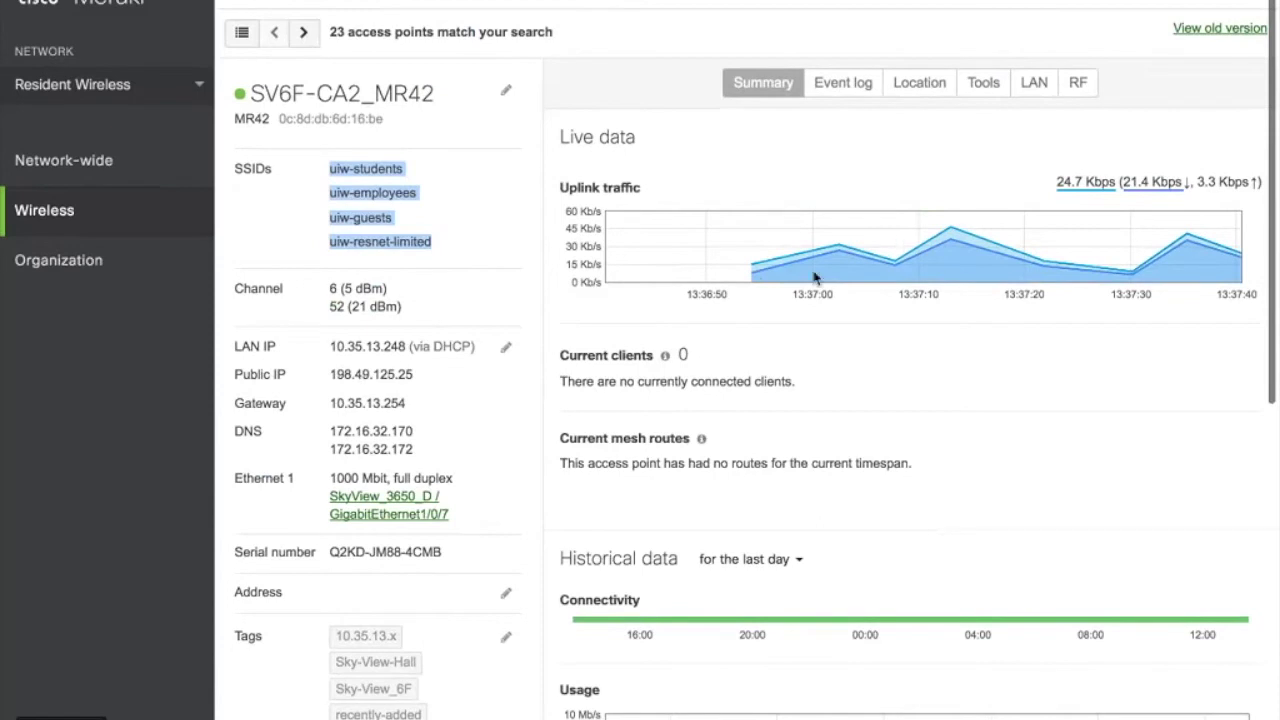
scroll(777, 545, down, 3)
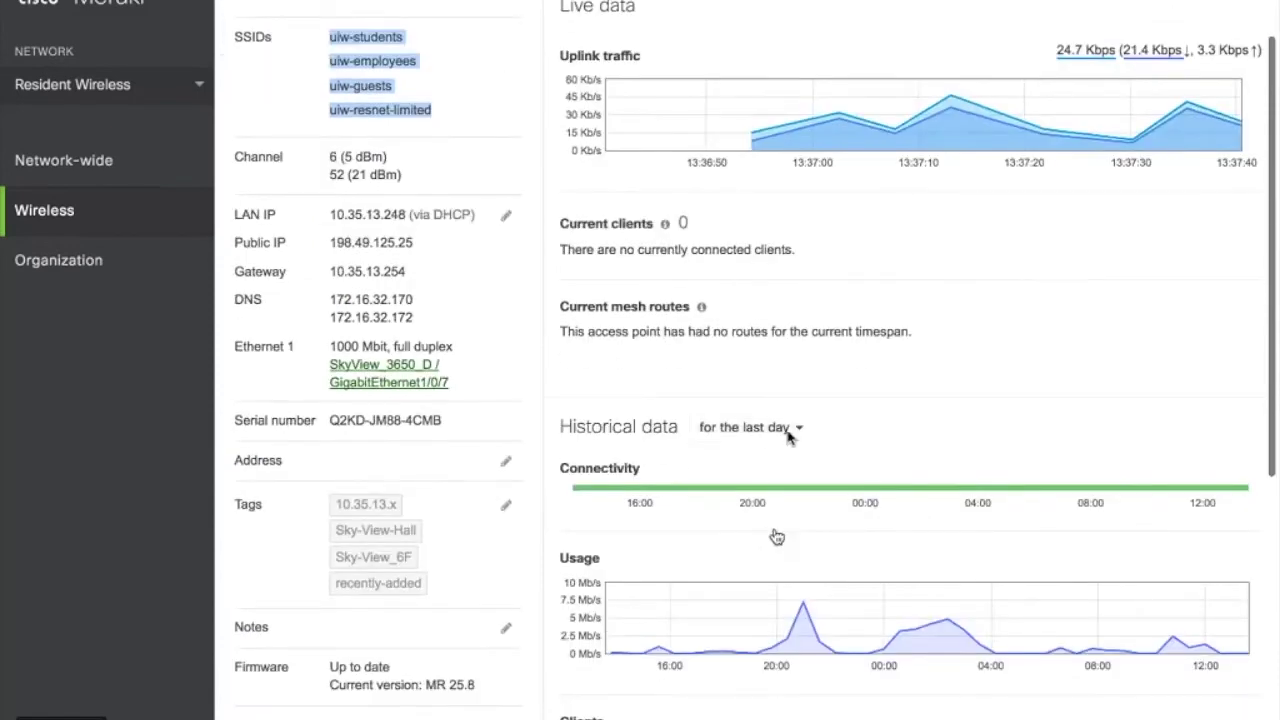
click(788, 428)
click(755, 523)
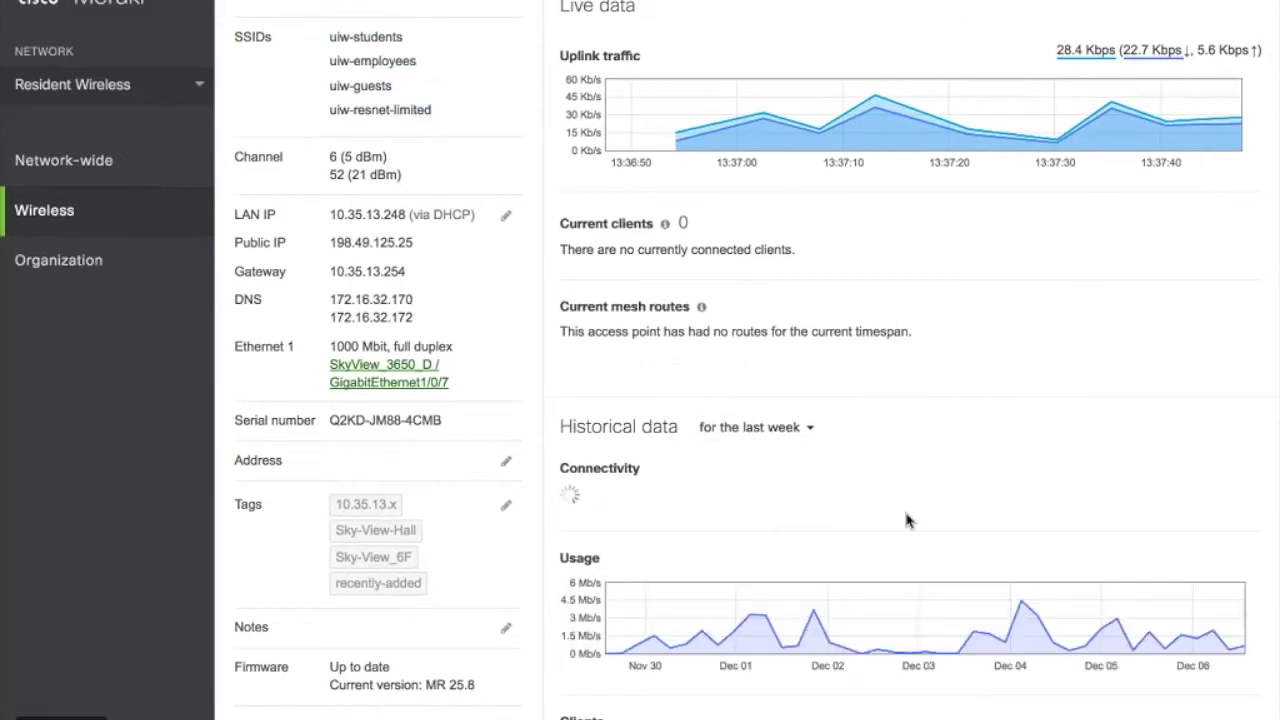
scroll(906, 518, down, 3)
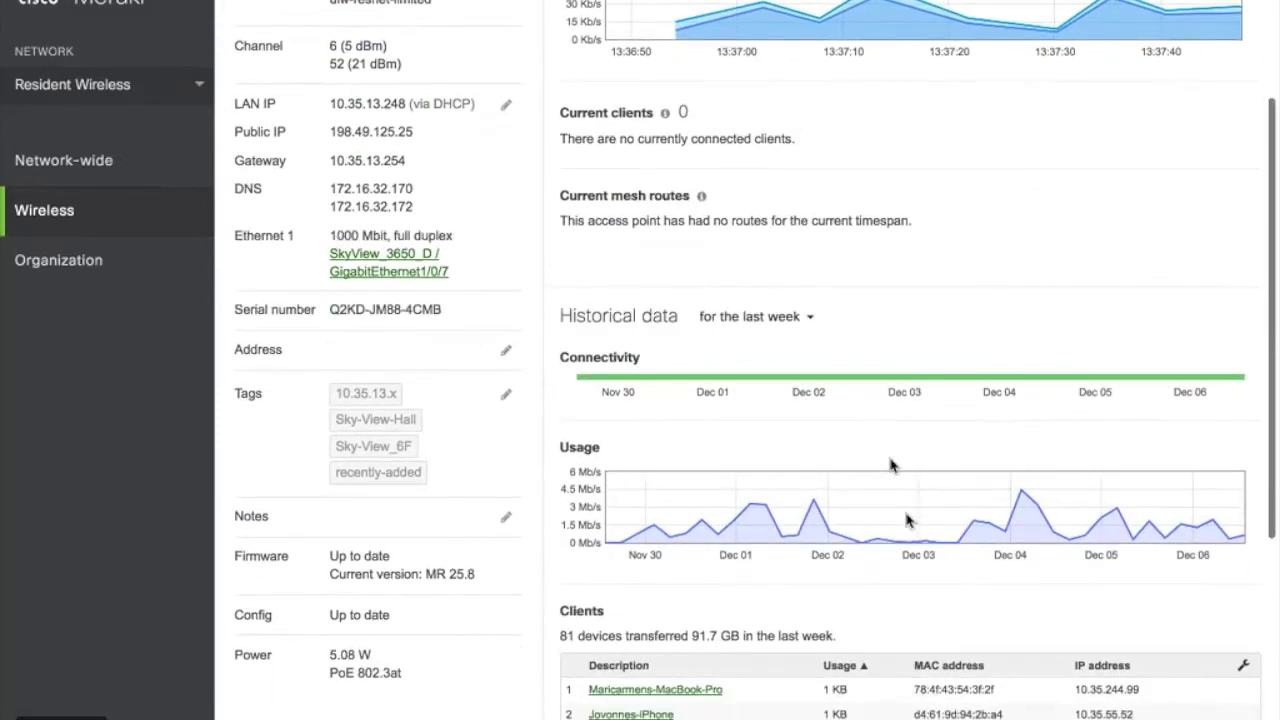
mouse_move(986, 386)
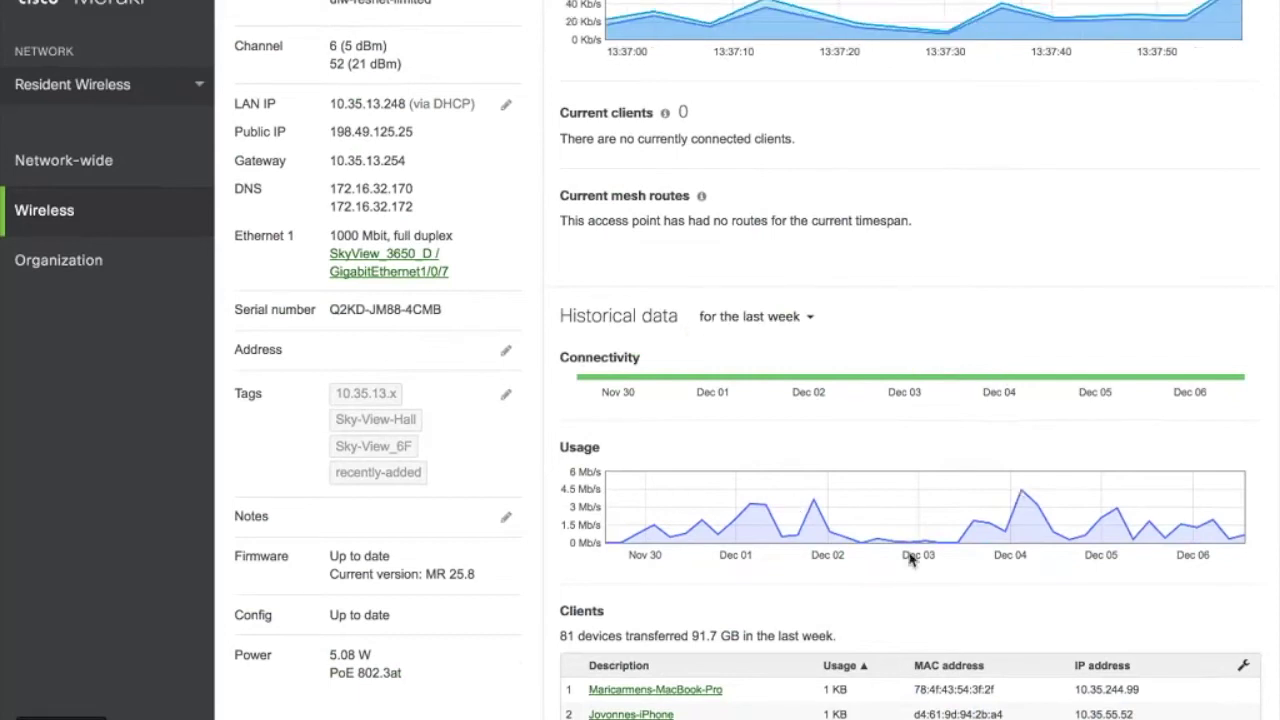
Step: Sort the access point's client list by usage, highest first
scroll(1123, 517, down, 5)
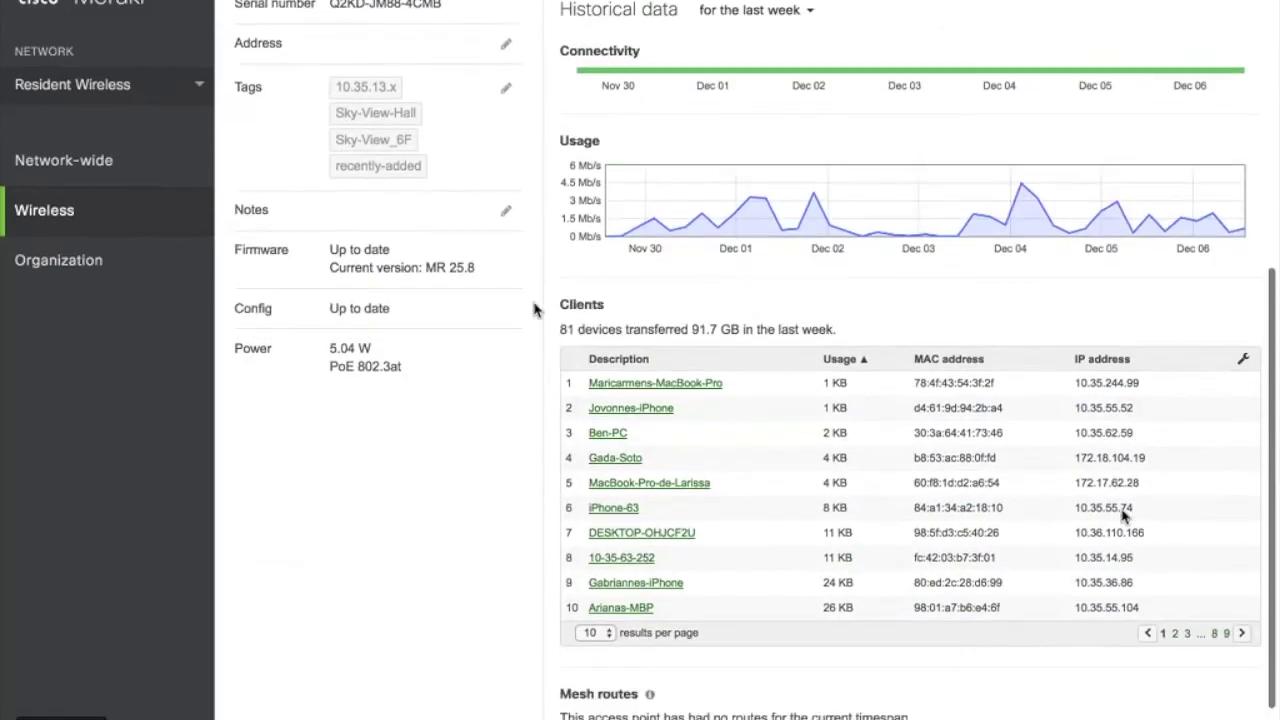
click(836, 359)
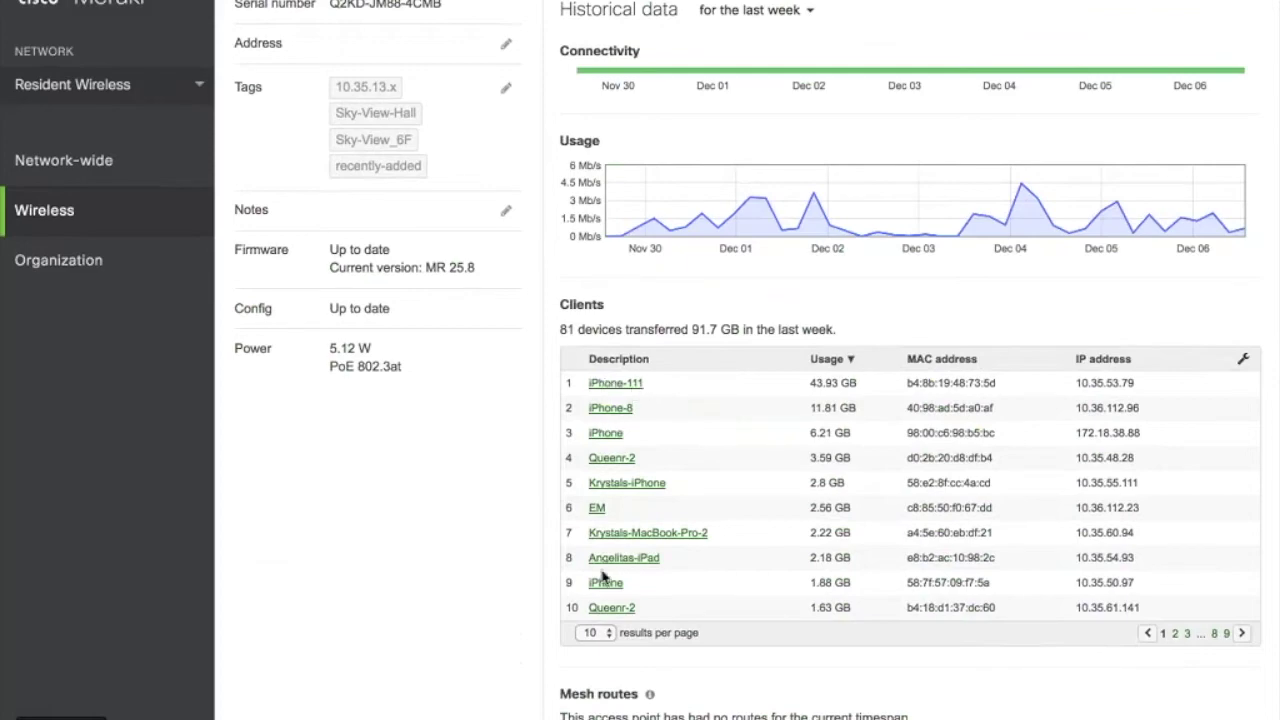
Step: View the access point's event log, and show which diagnostic tools are available for the device
scroll(604, 577, up, 1)
scroll(603, 577, up, 4)
click(855, 88)
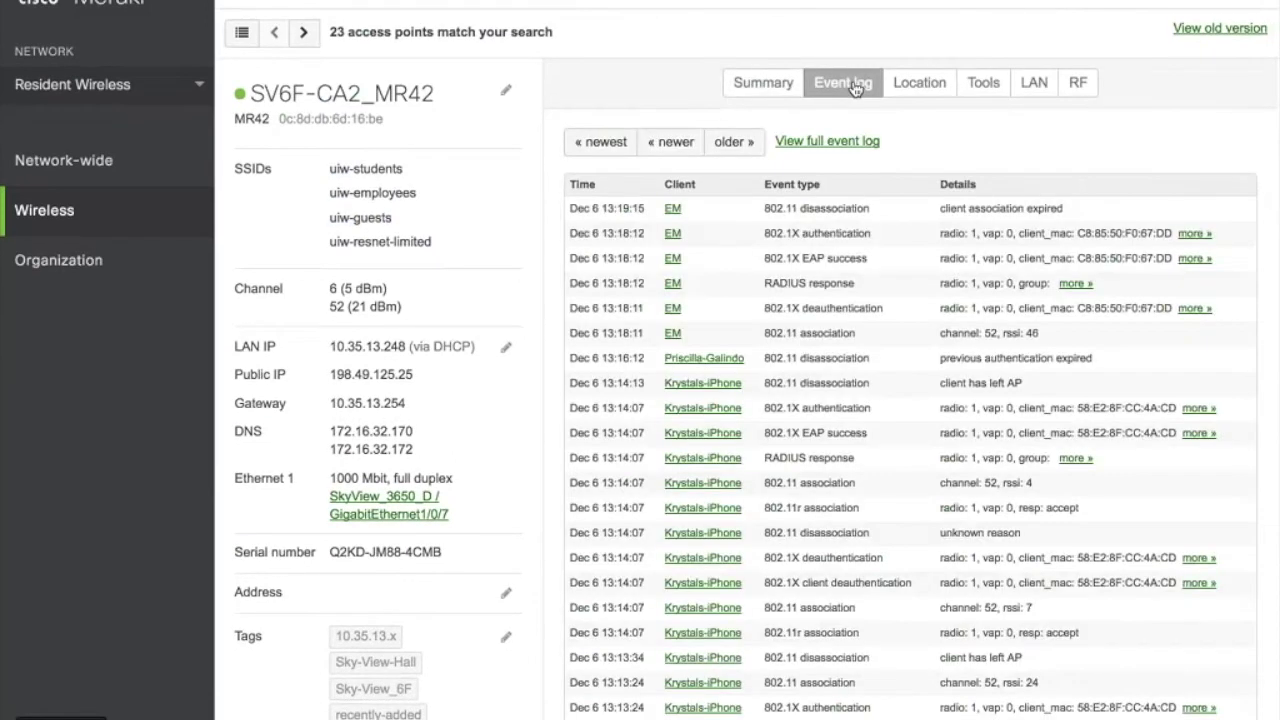
click(984, 86)
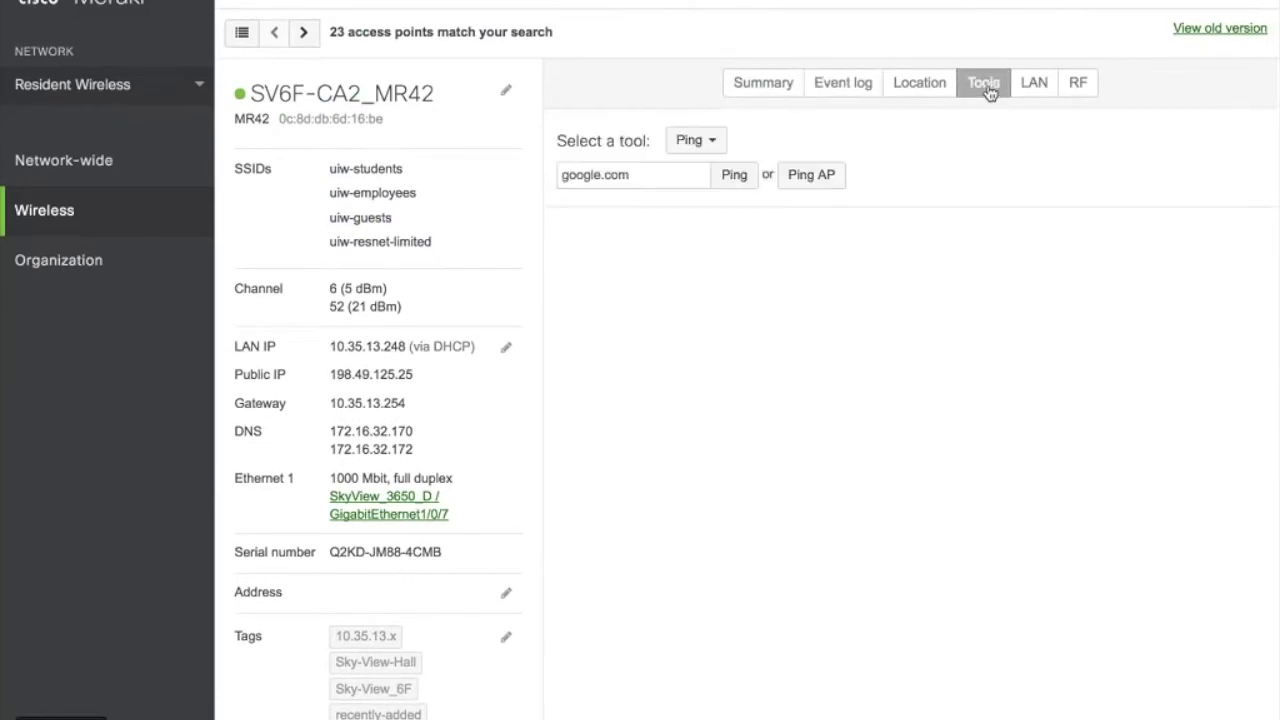
click(712, 148)
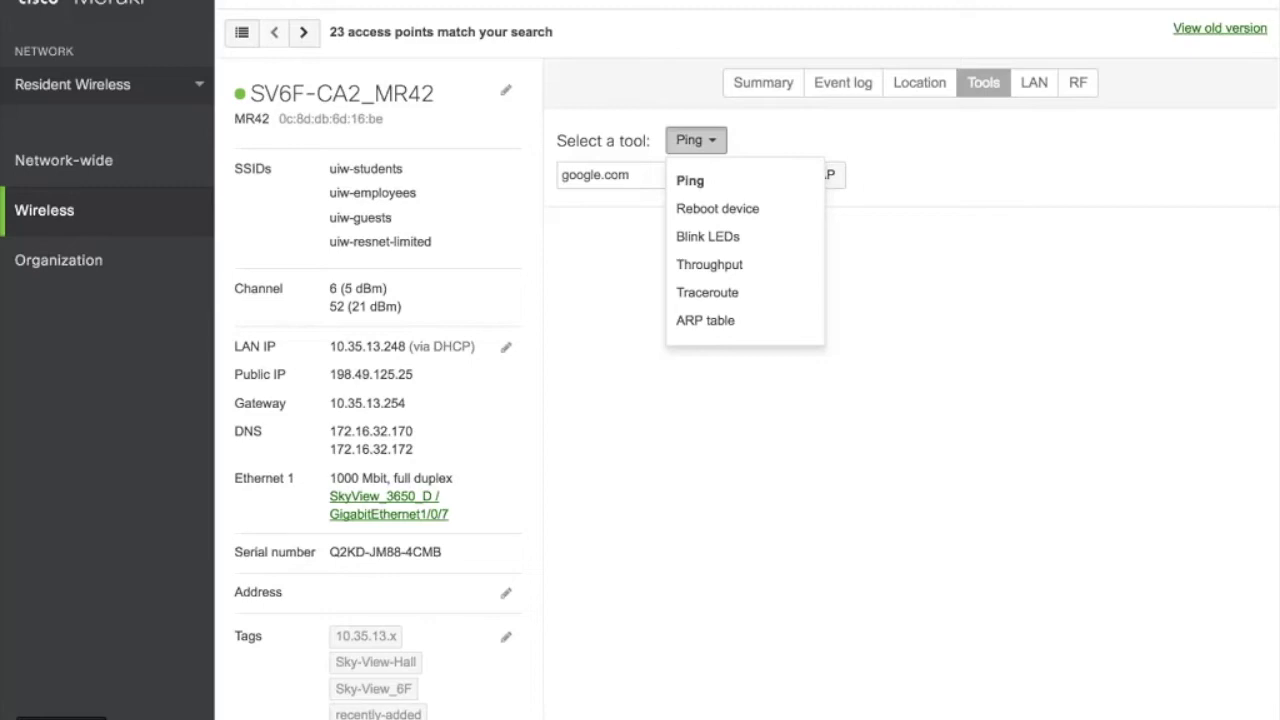
Step: Open the access point's RF troubleshooting data and check the available time ranges and radio bands
click(1080, 84)
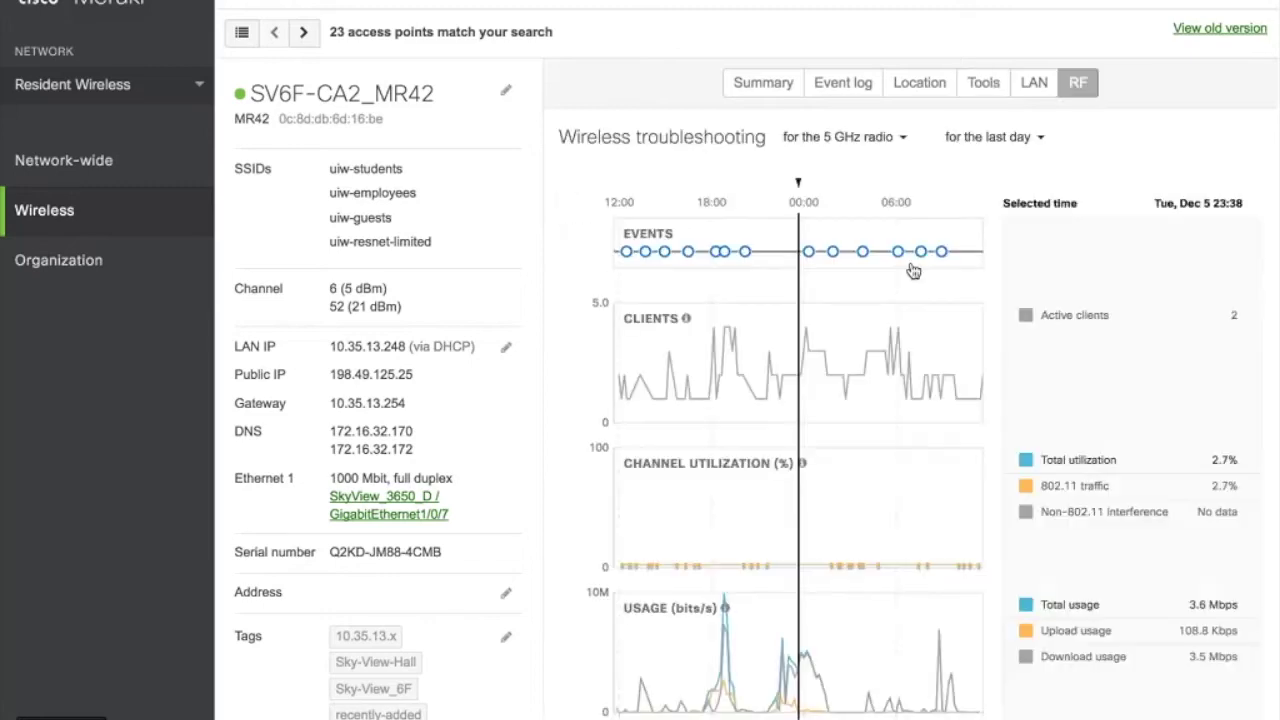
click(1027, 149)
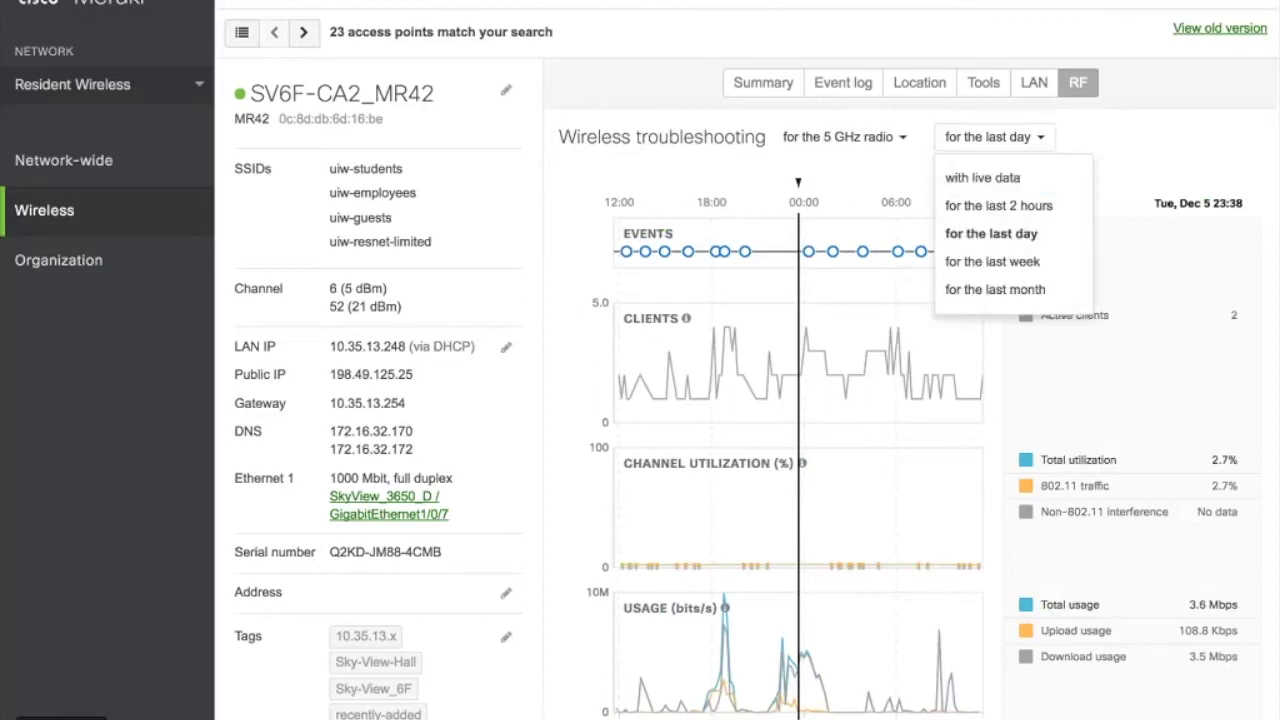
click(905, 172)
click(903, 143)
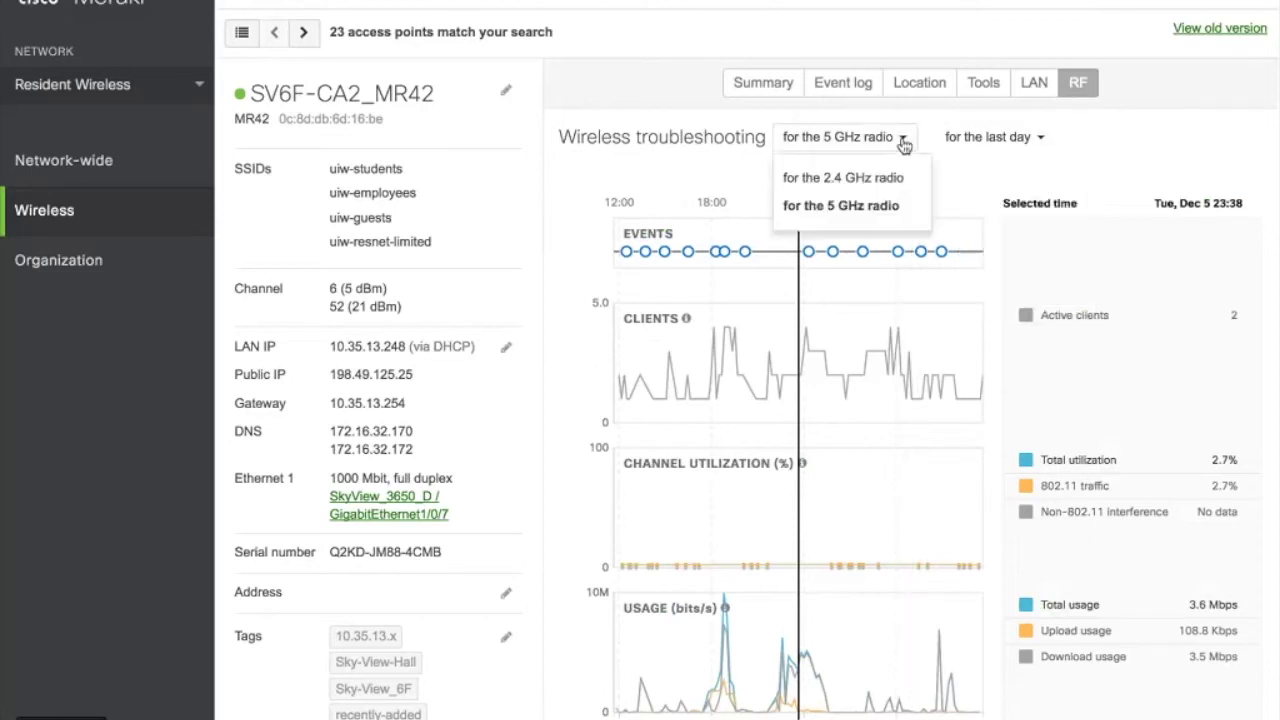
click(978, 176)
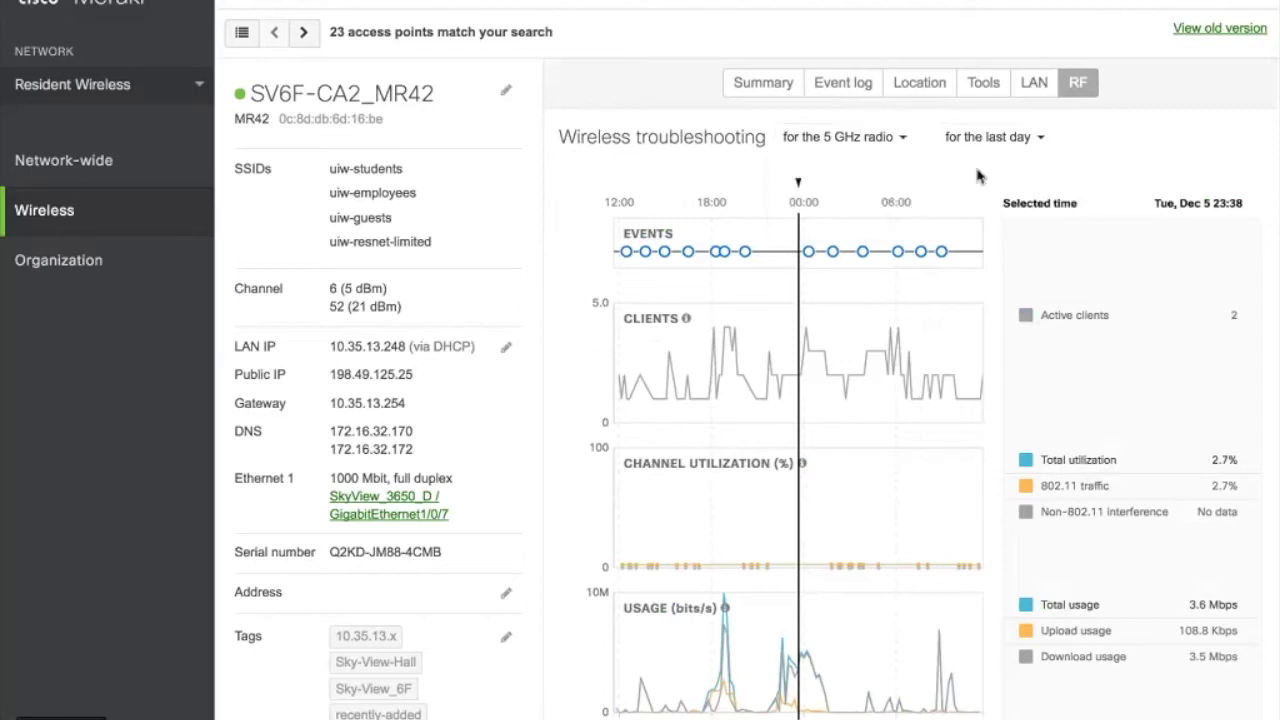
Step: Select the event just after 00:00 on the RF timeline, view its details and close them
click(810, 252)
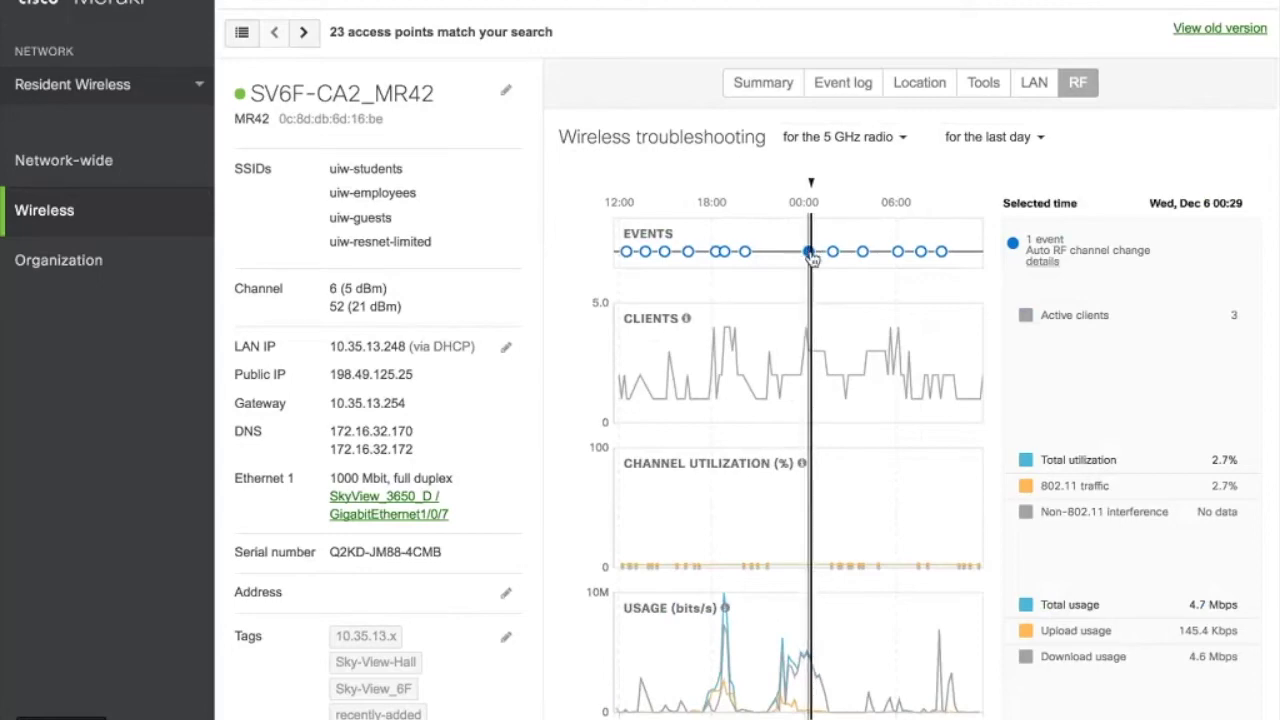
click(1042, 262)
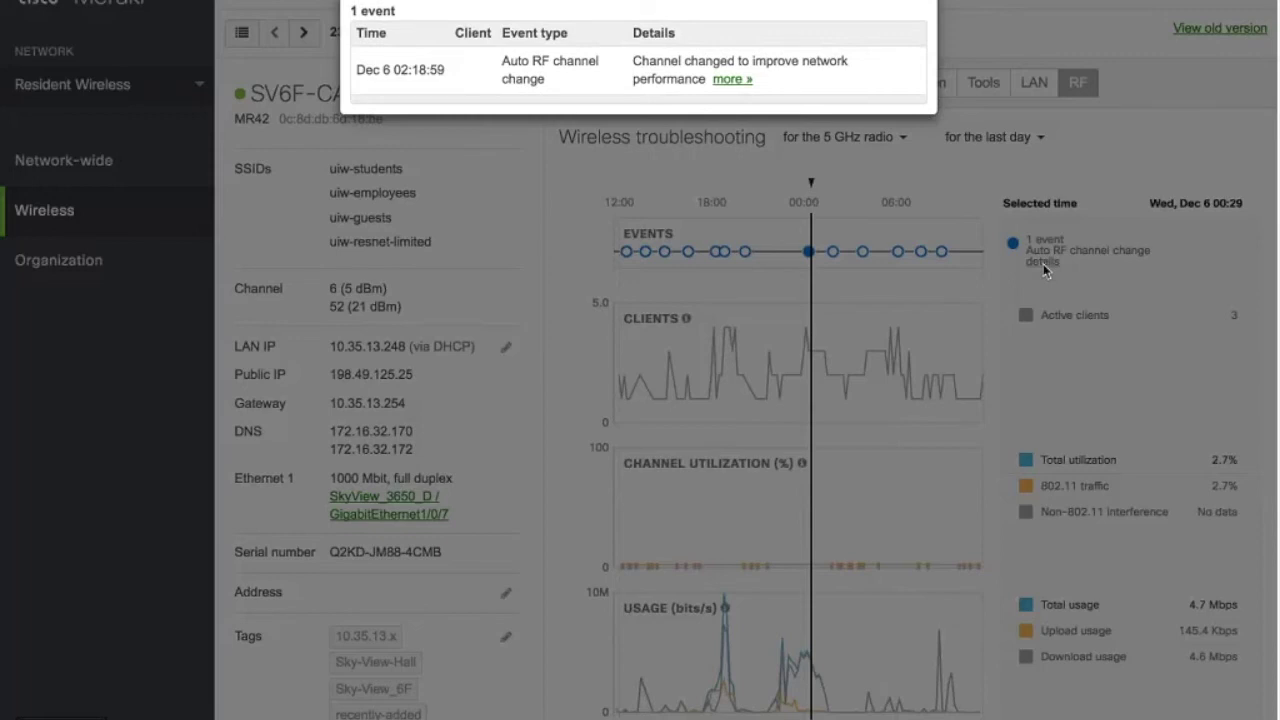
click(1000, 365)
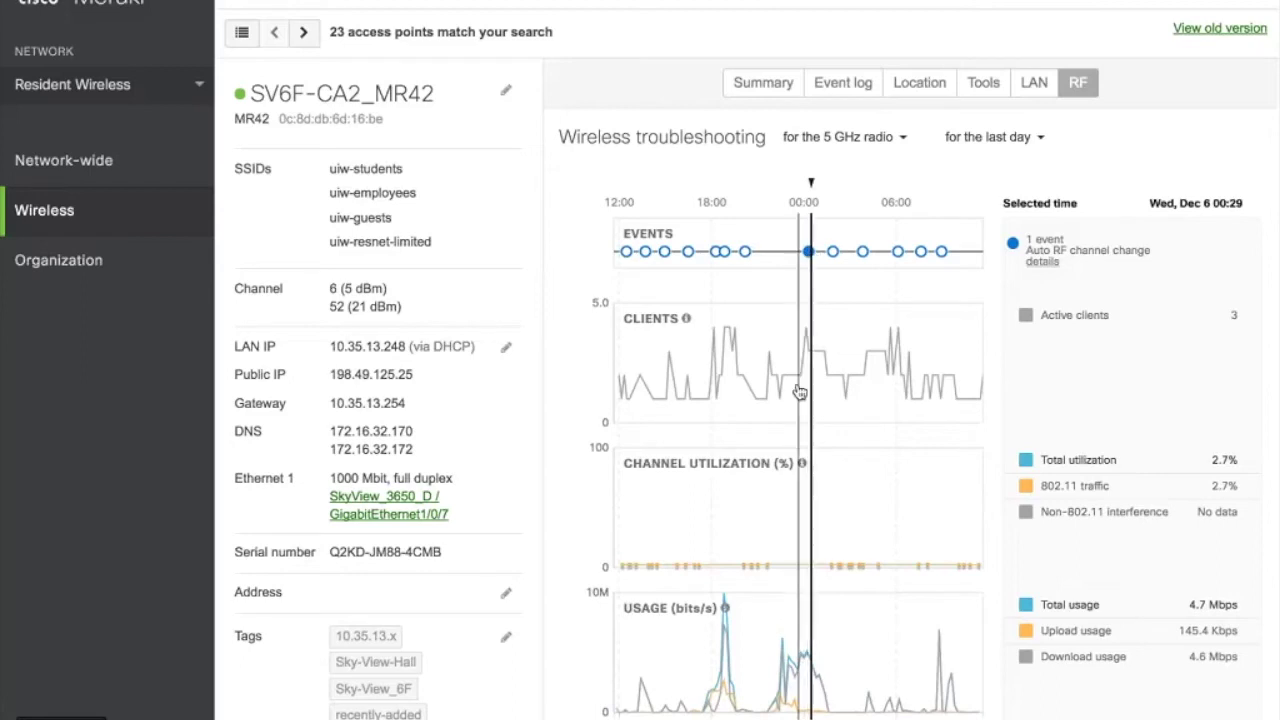
Step: Examine the RF charts for clients, channel utilization and usage, along with the mesh neighbors
scroll(820, 397, down, 1)
scroll(820, 397, down, 1)
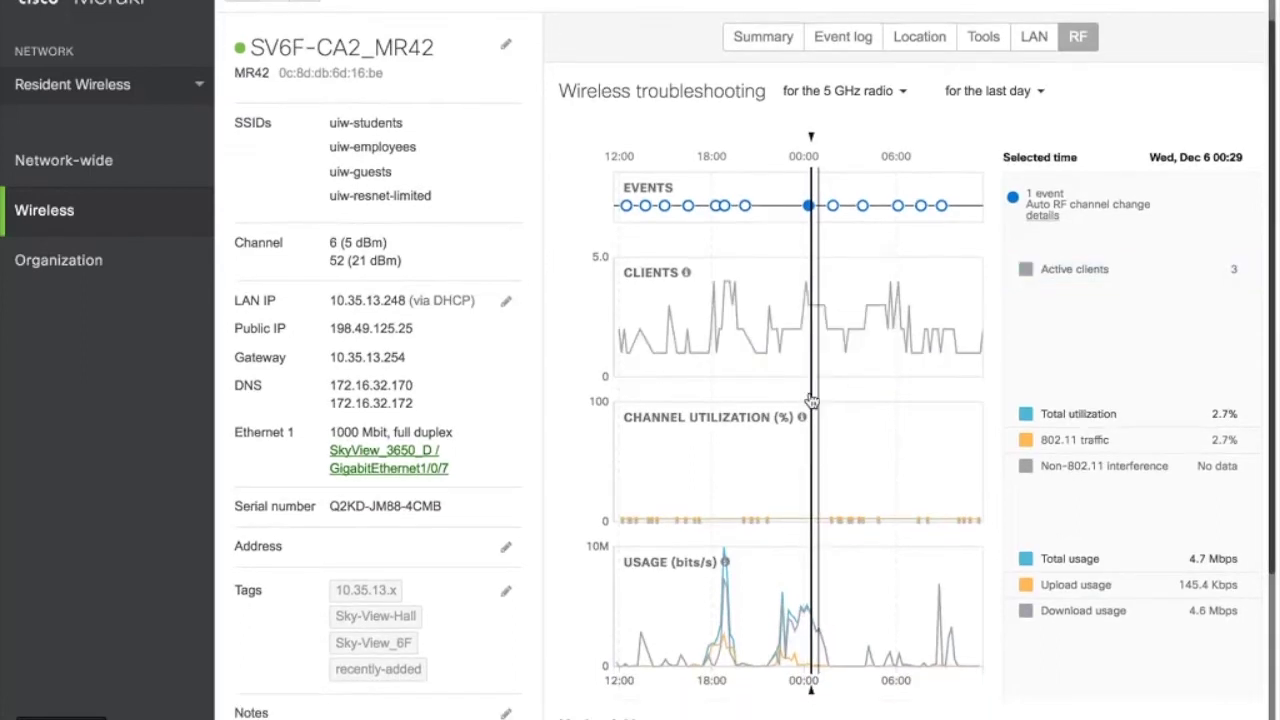
scroll(812, 400, down, 3)
scroll(812, 400, down, 5)
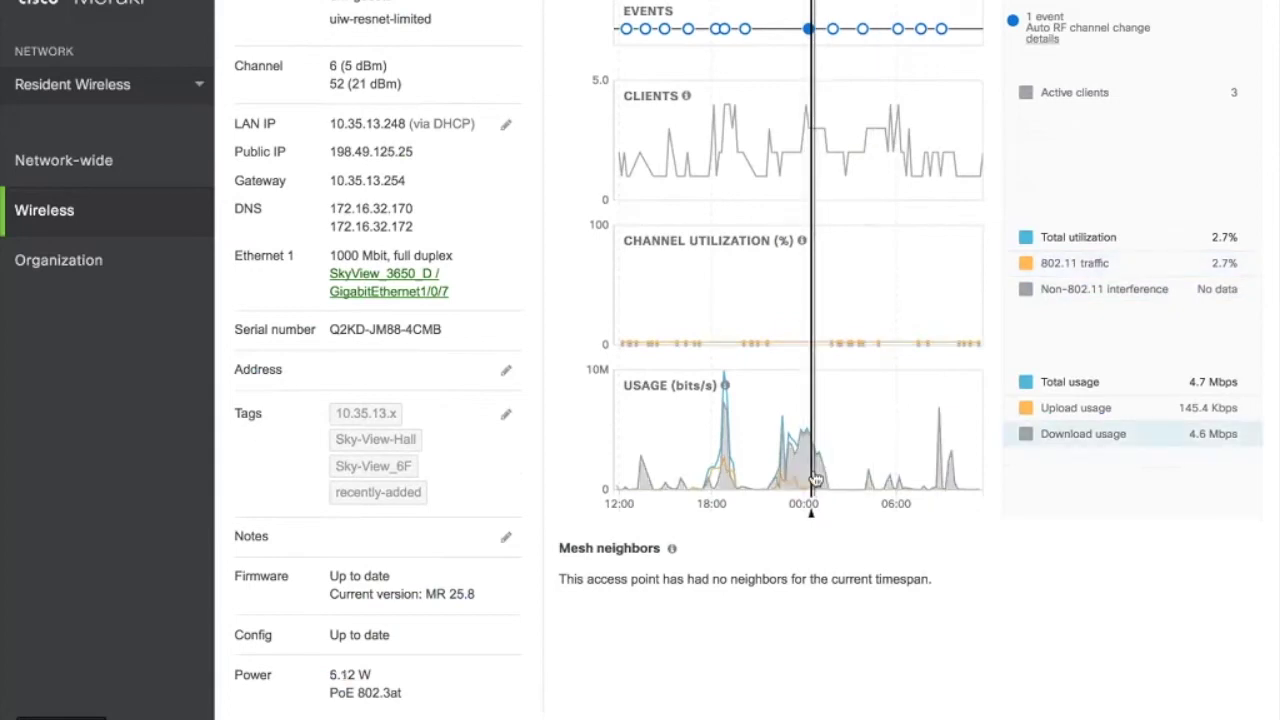
scroll(816, 479, up, 1)
scroll(816, 479, up, 3)
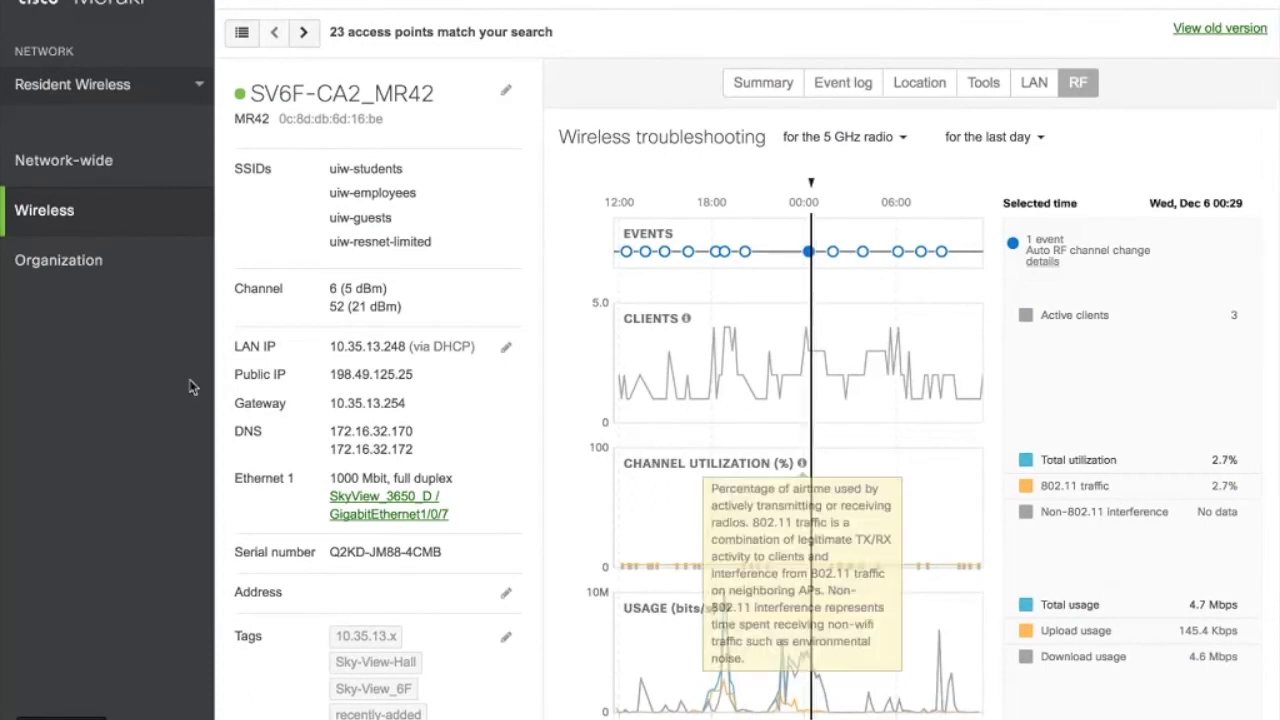
Step: Open the wireless radio settings and display the channel planning radios on a map
mouse_move(103, 209)
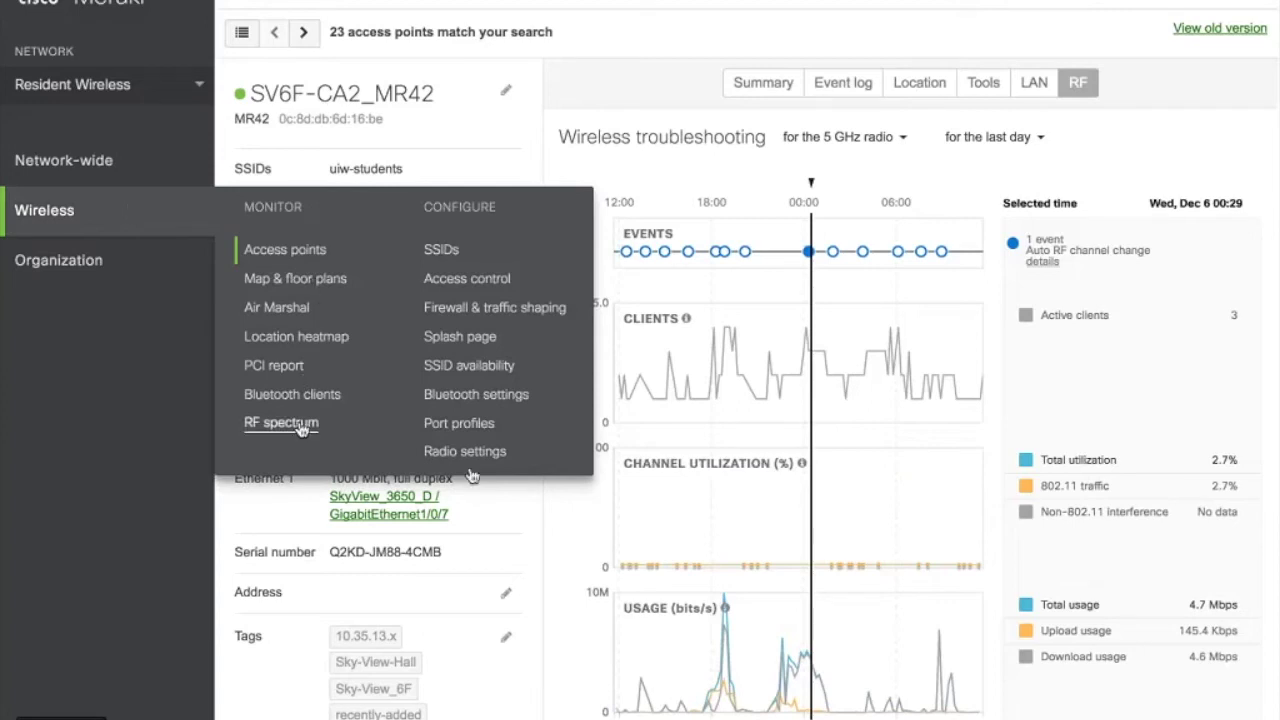
mouse_move(265, 246)
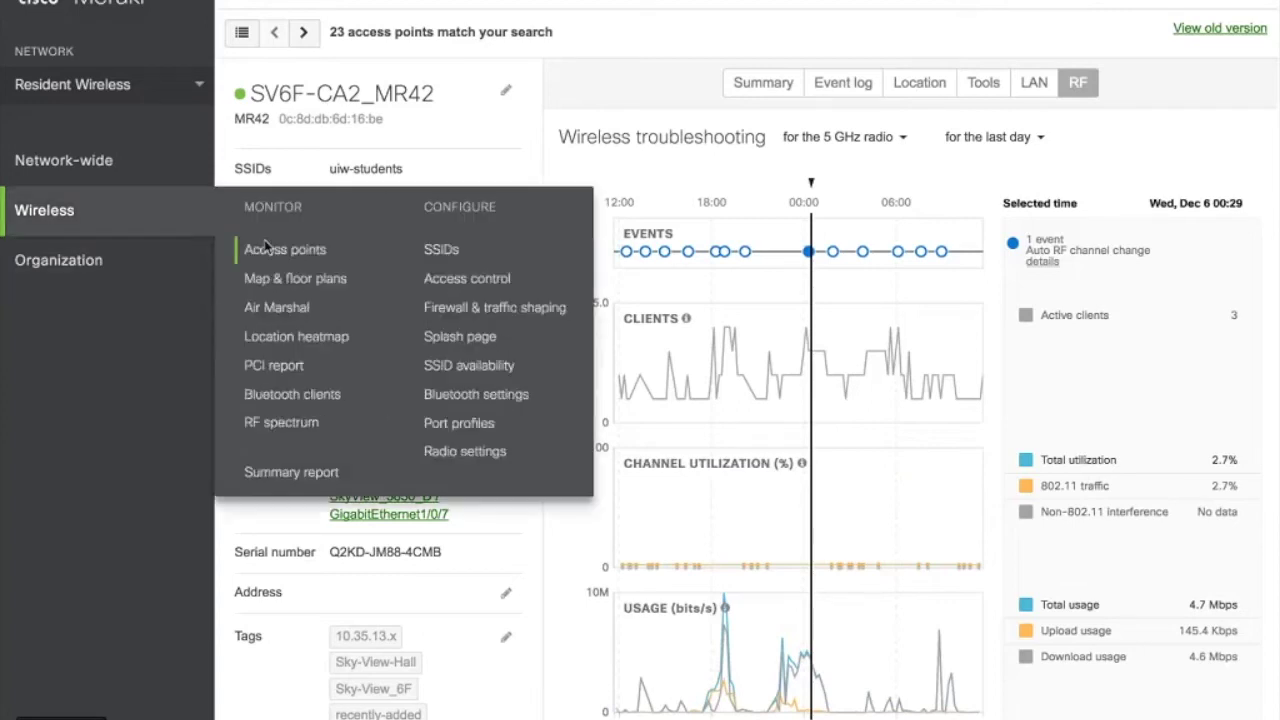
click(484, 450)
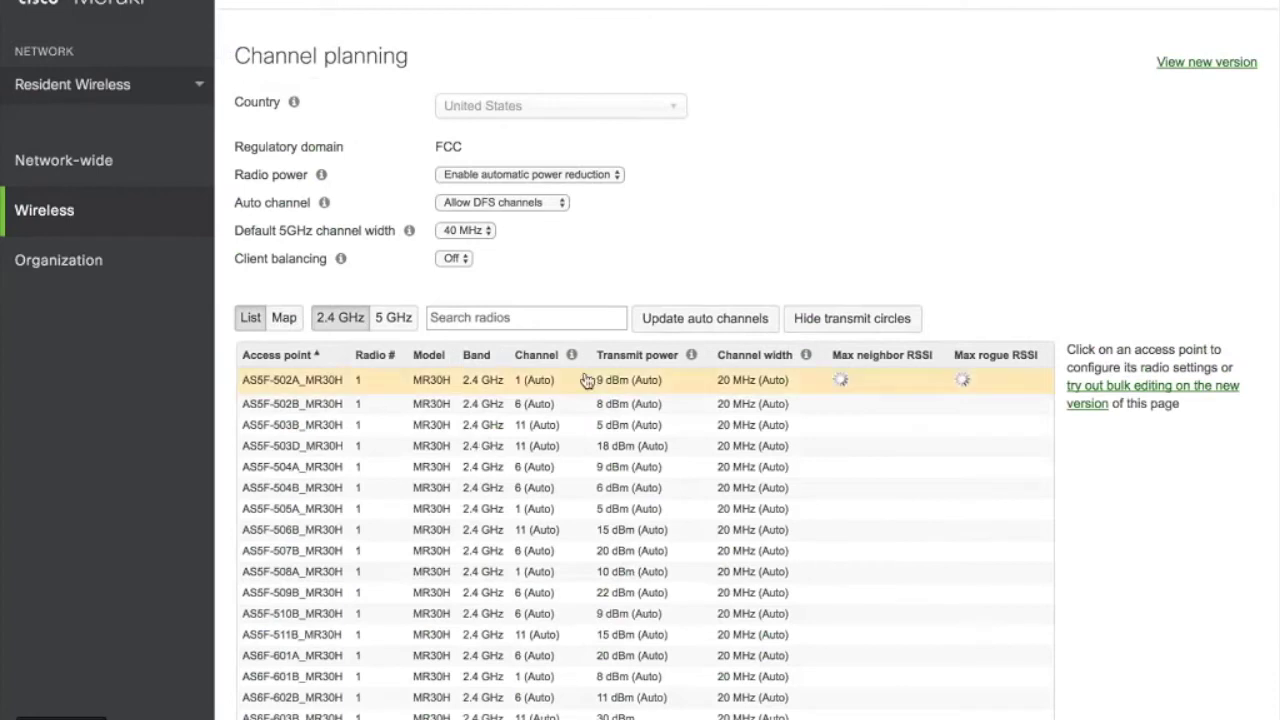
click(284, 317)
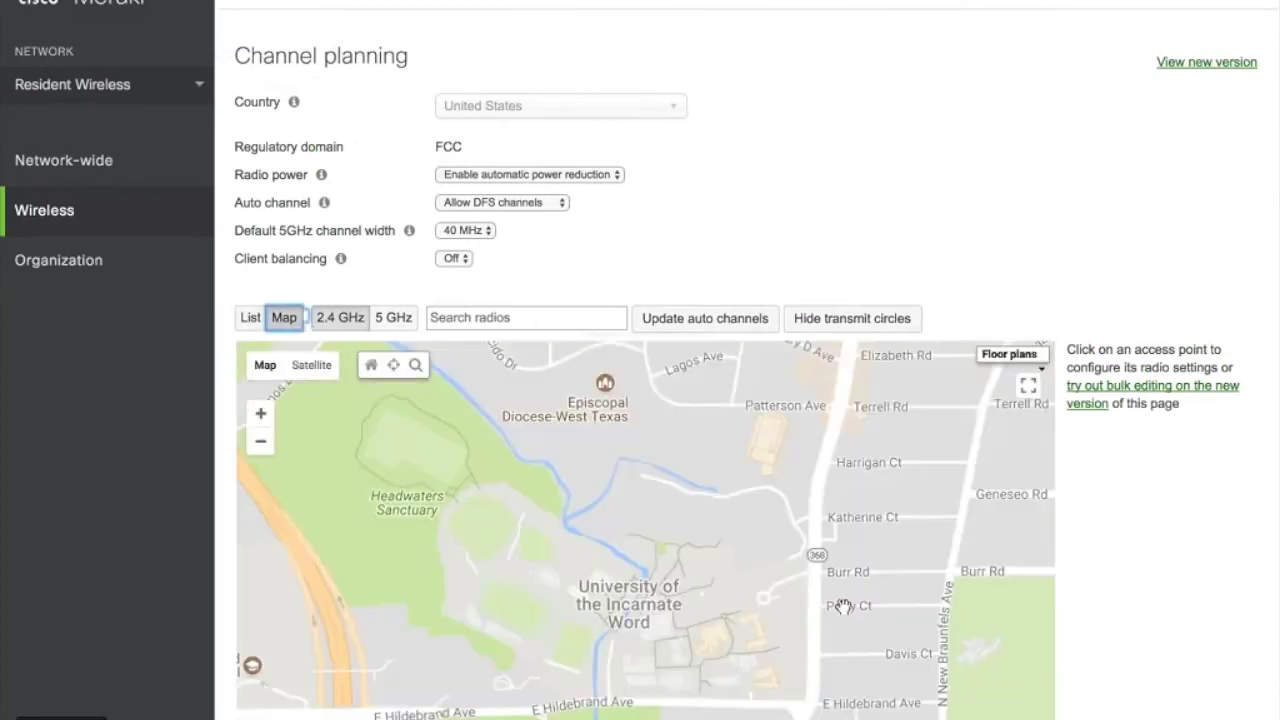
Step: Show the radio settings of access point DH1F-112_MR30H from the campus map
scroll(1124, 608, down, 3)
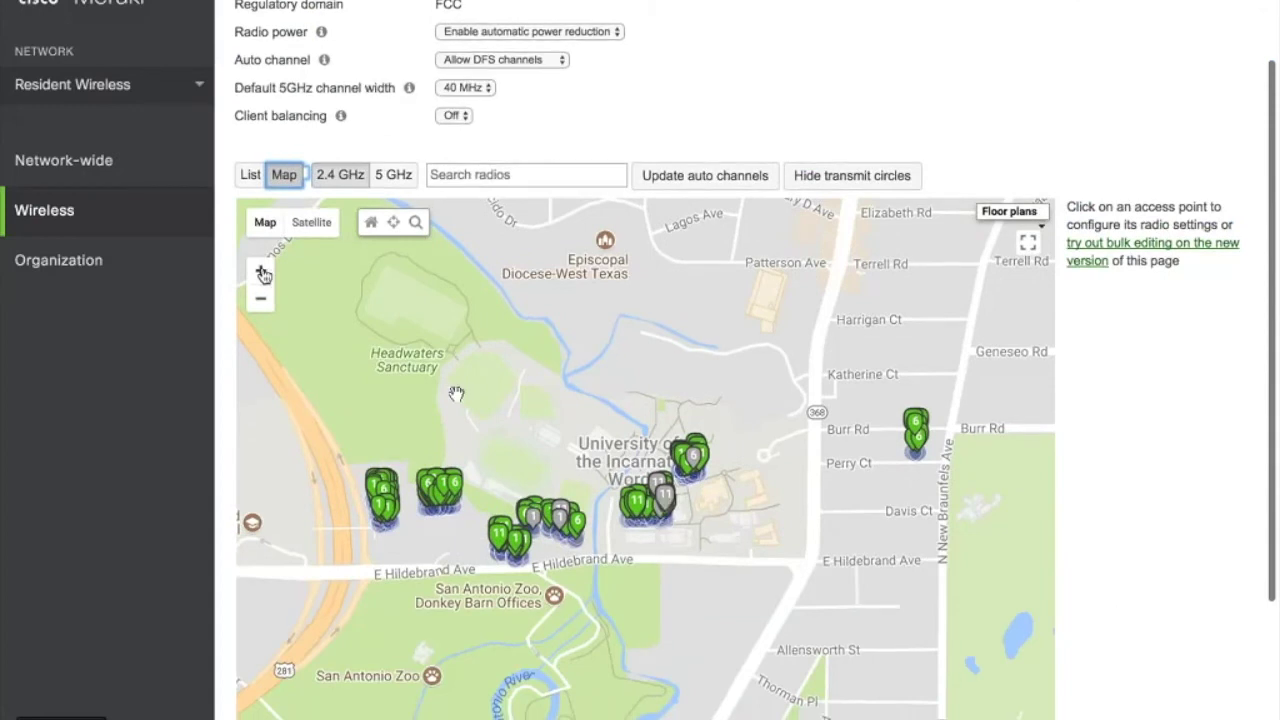
scroll(590, 505, up, 2)
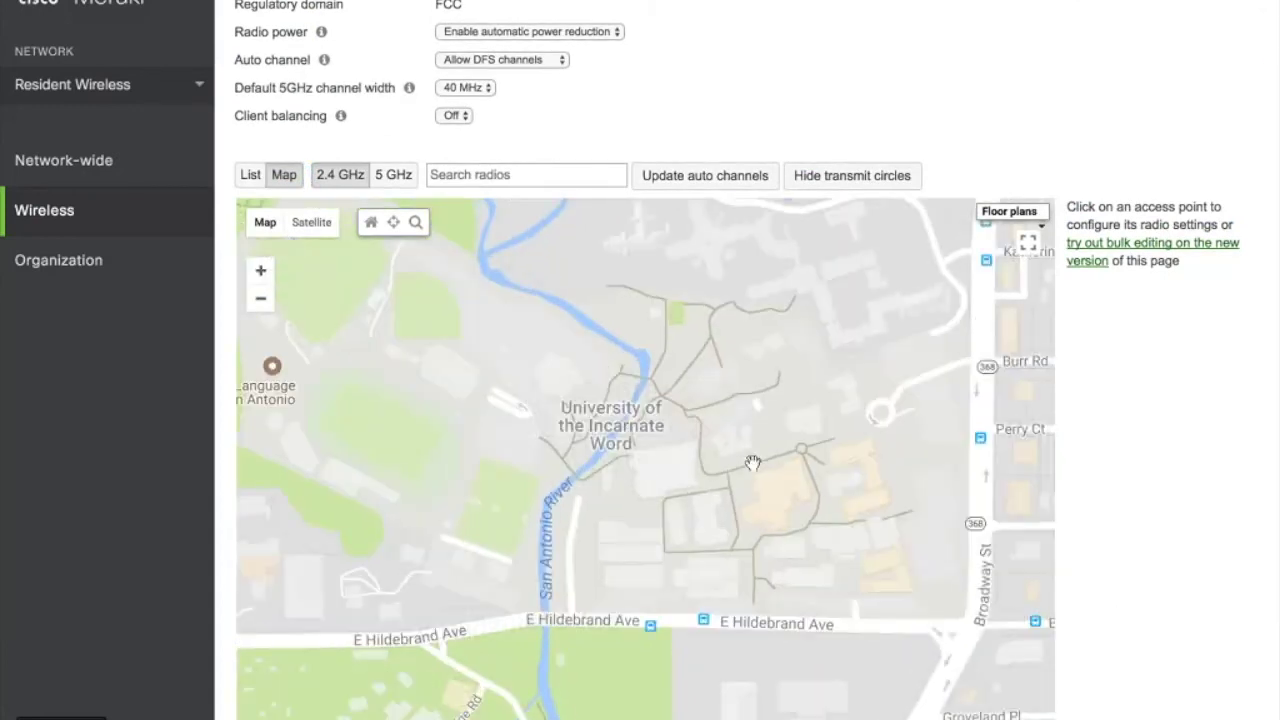
click(733, 445)
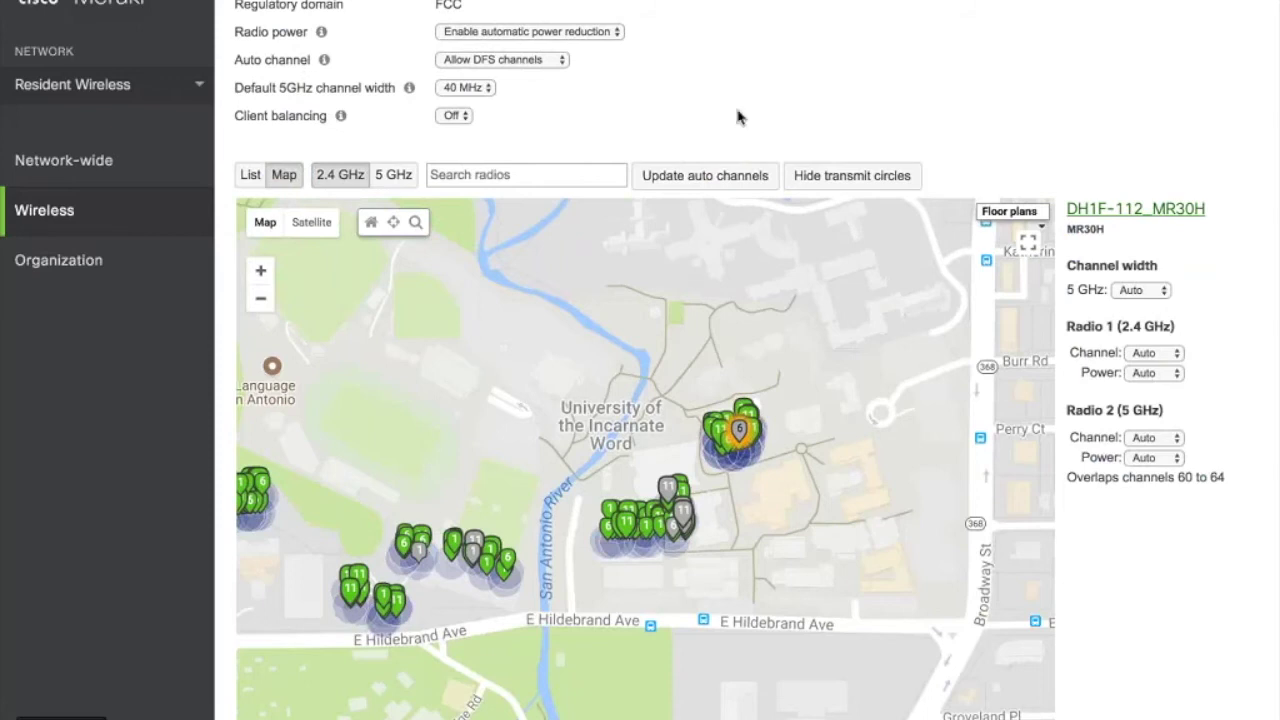
Step: Open the RF spectrum analysis for access point CH2F-214_MR30H
scroll(737, 115, up, 3)
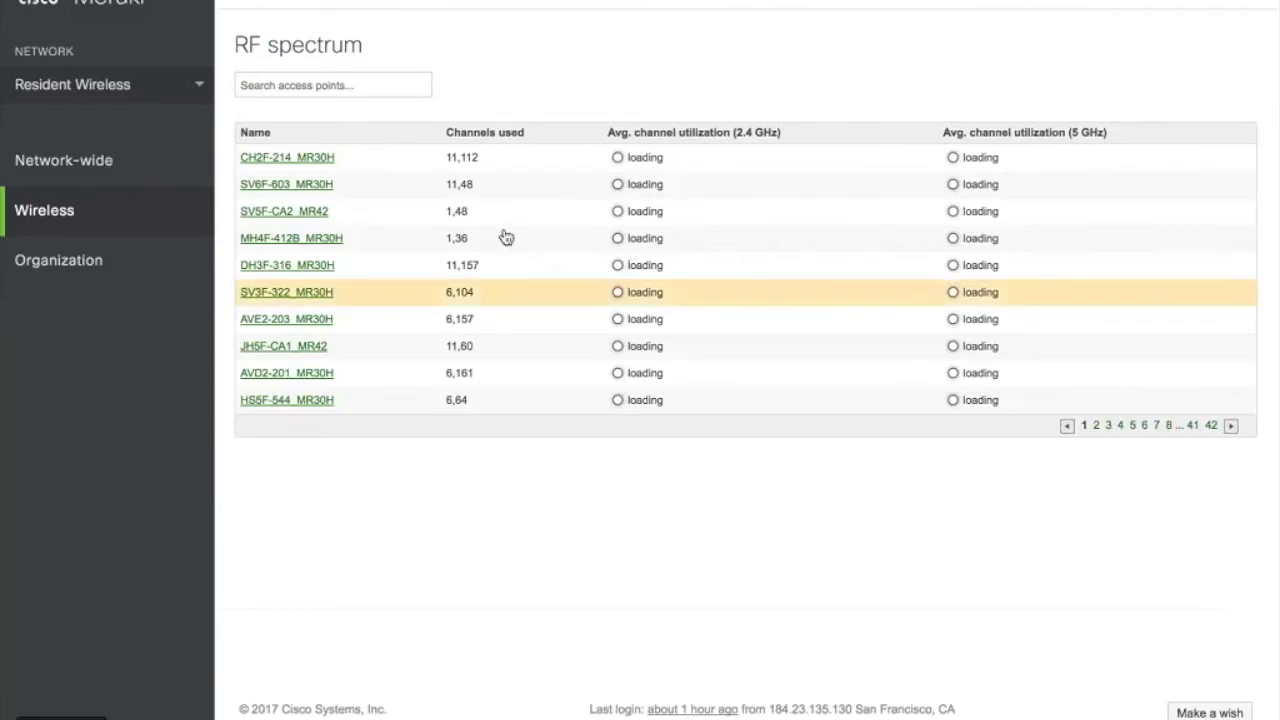
click(371, 163)
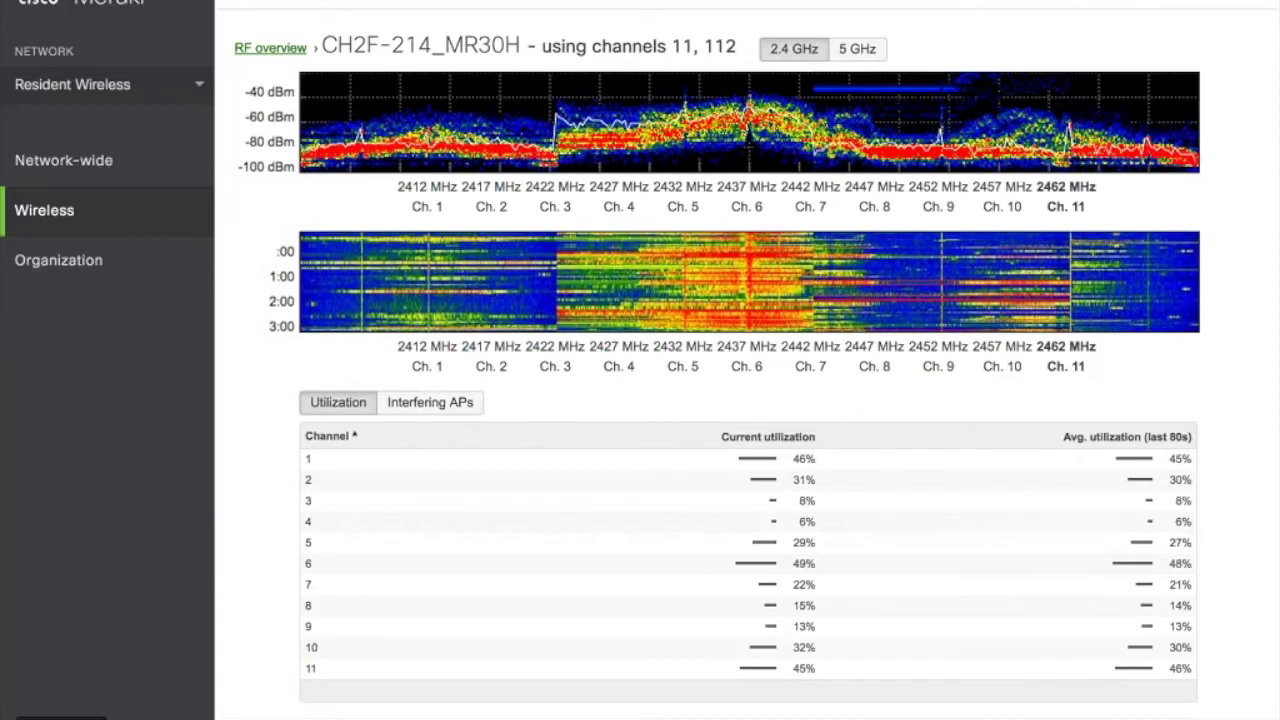
Step: View the wireless location heatmap, and open the organization's location analytics
mouse_move(126, 220)
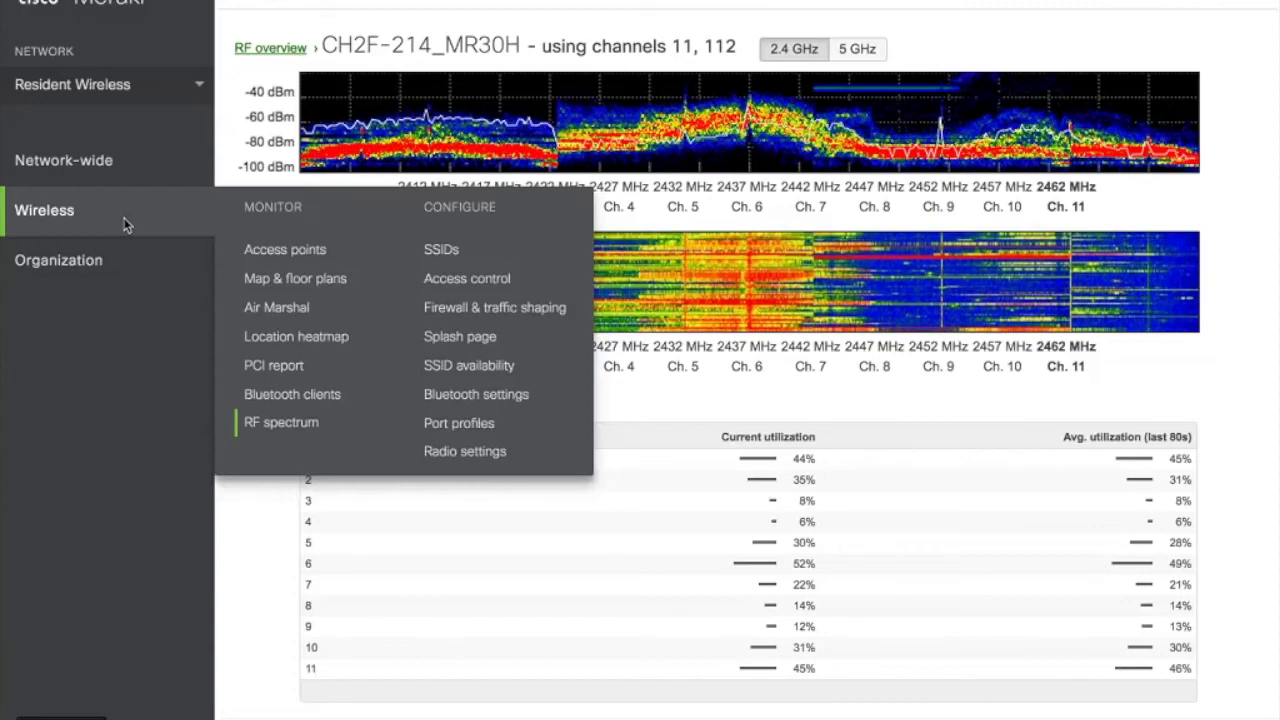
click(350, 338)
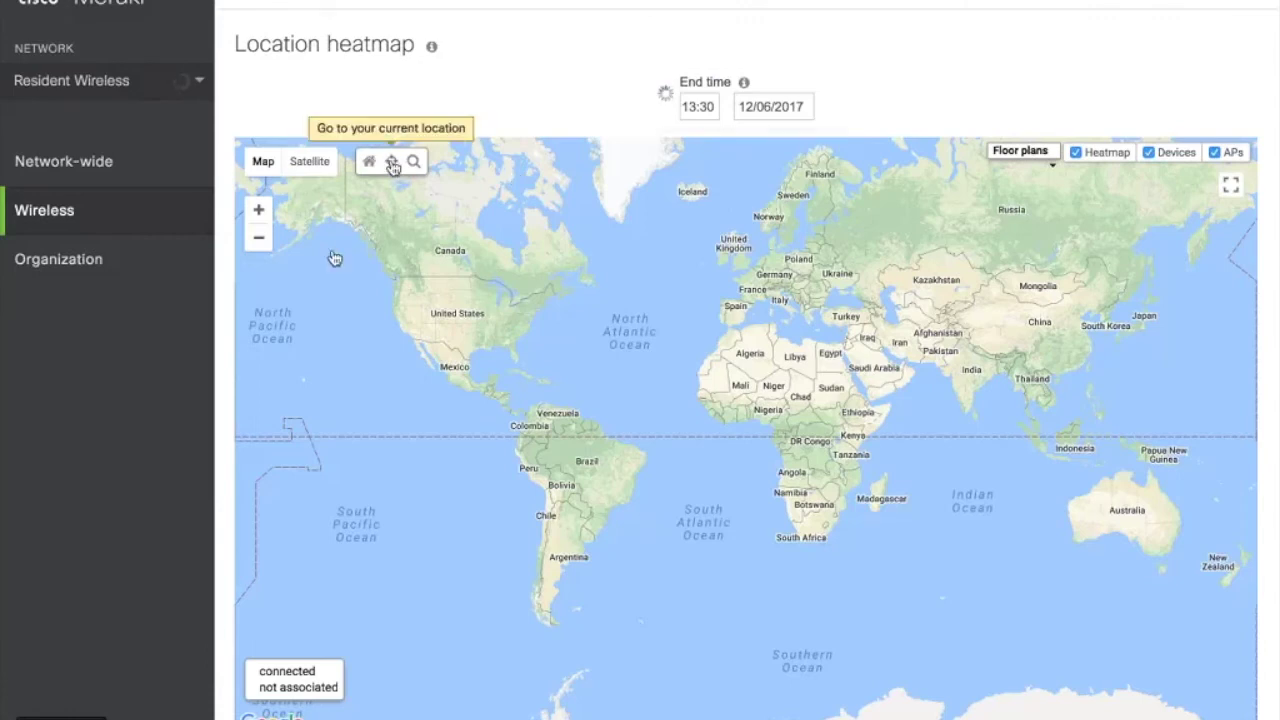
mouse_move(194, 260)
click(314, 390)
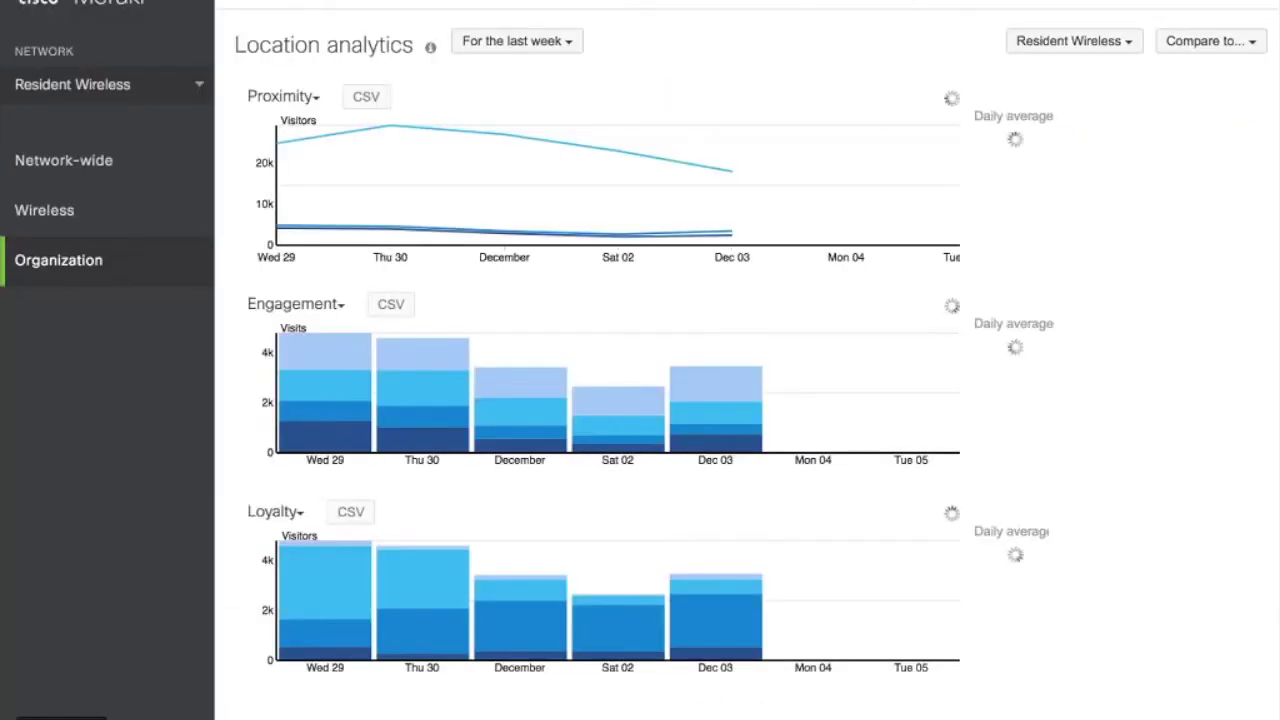
Step: Set the location analytics period to the last month and show the network comparison options
click(560, 41)
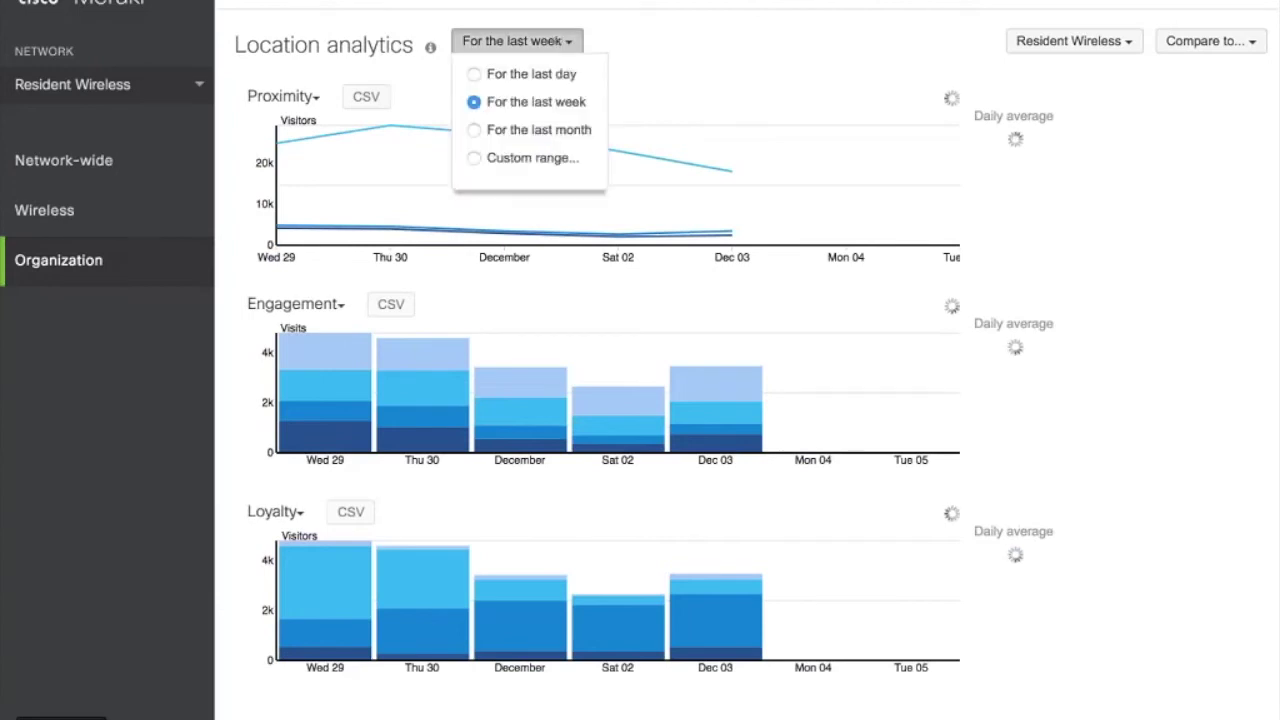
click(539, 130)
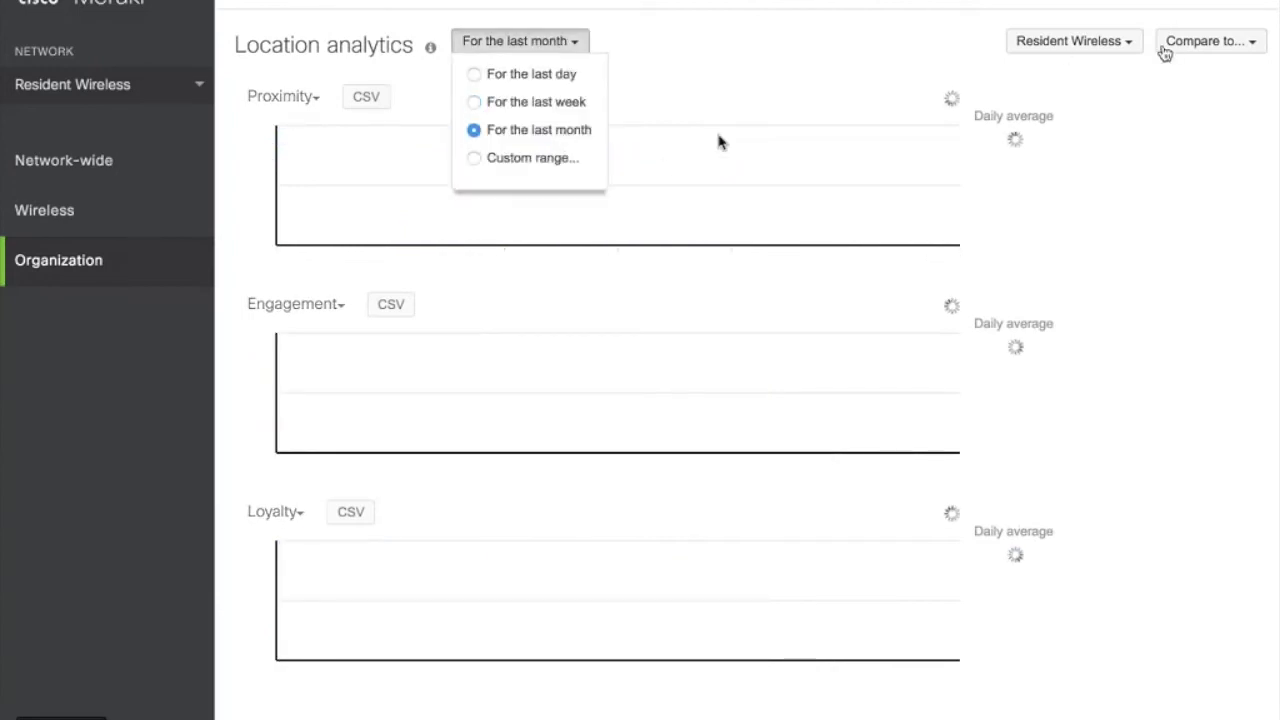
click(1200, 45)
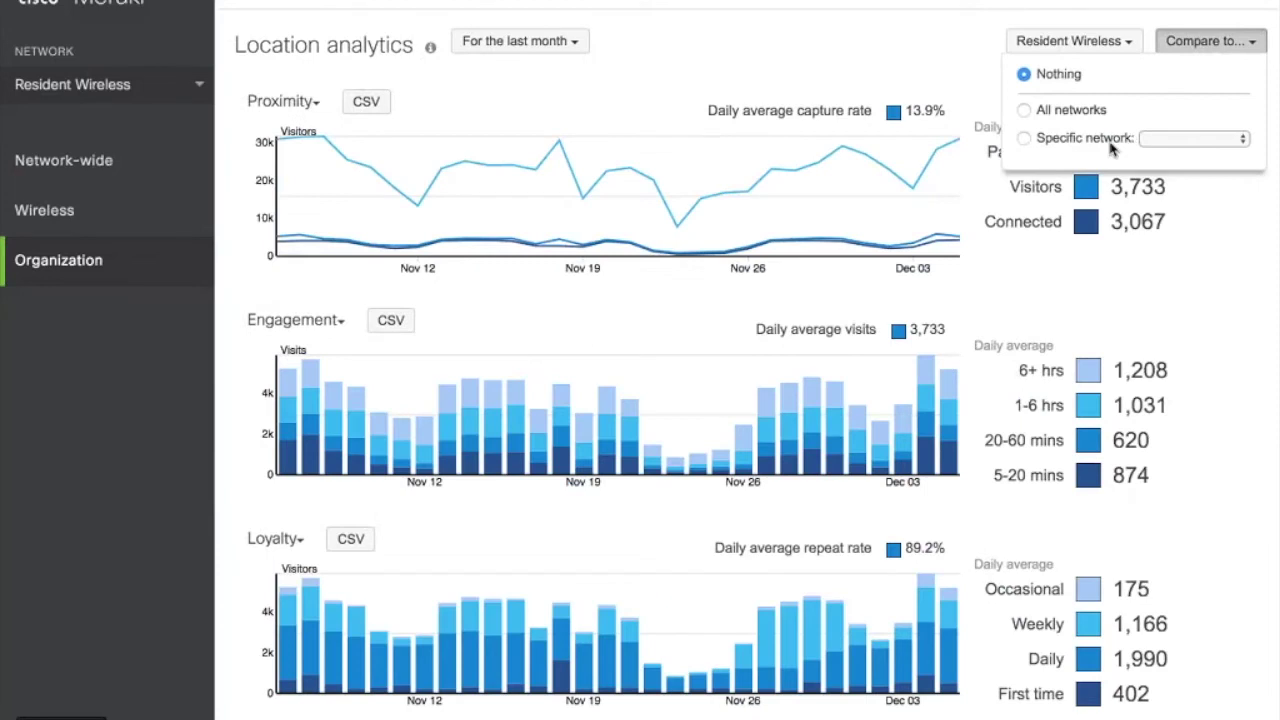
Step: Choose a specific network as the comparison type and view the networks available for comparison
click(1110, 145)
click(1166, 140)
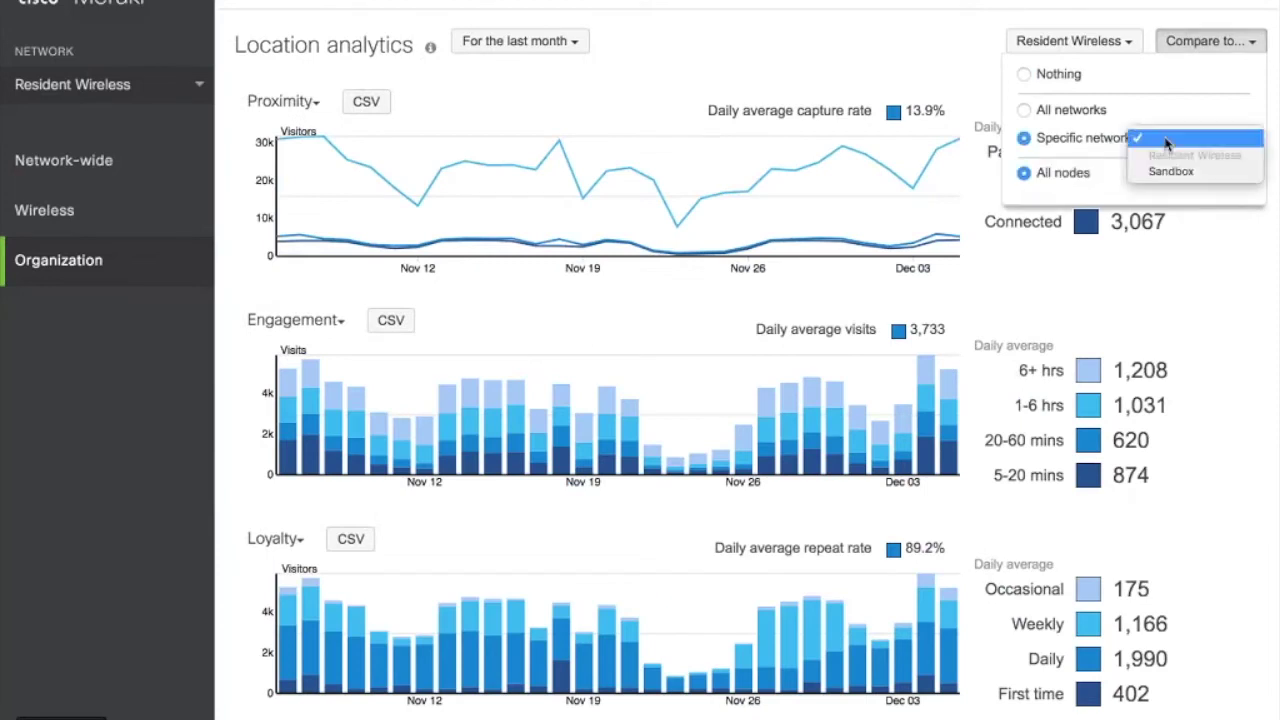
click(826, 37)
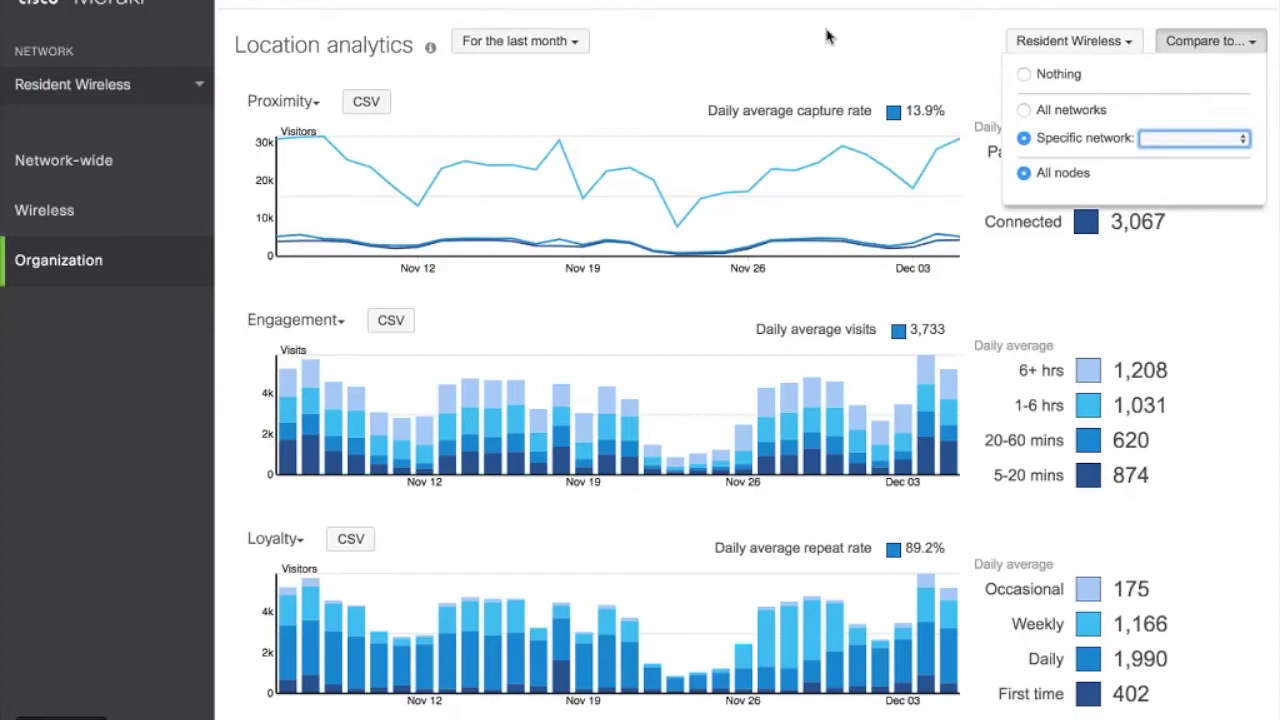
Step: Switch to PowerPoint and present the Live Demo slide full screen
key(ctrl+Up)
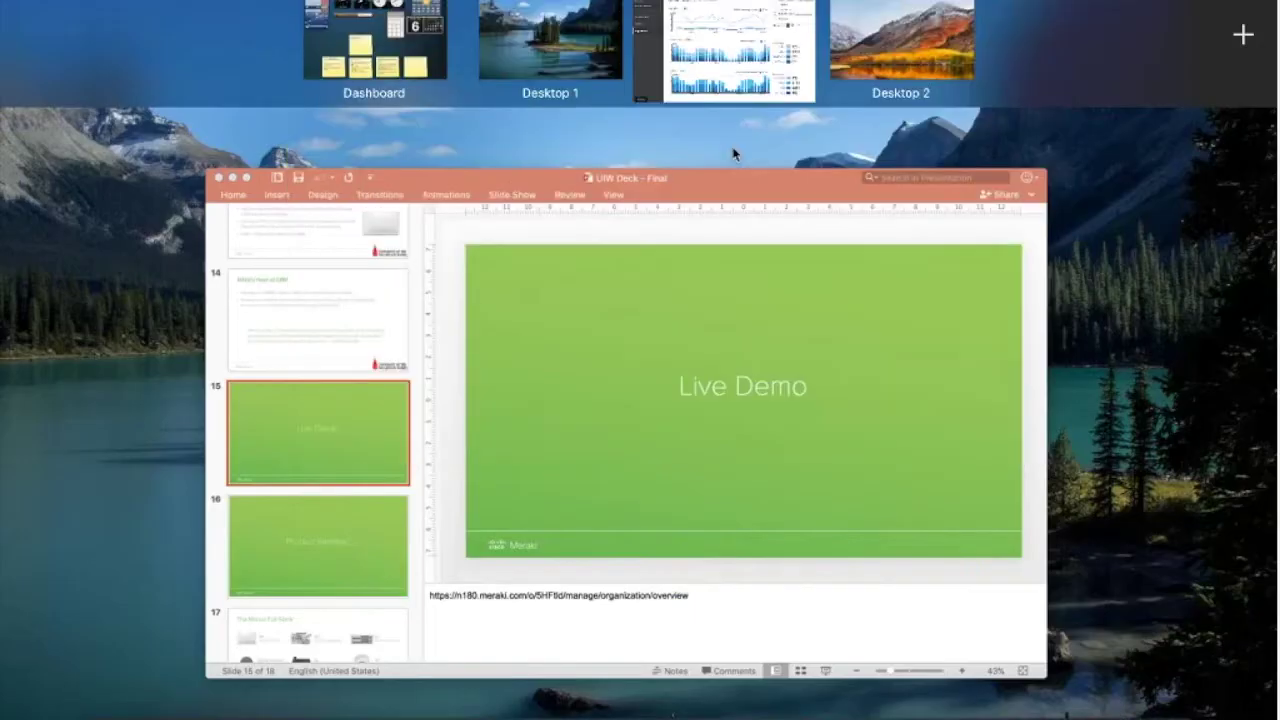
click(731, 322)
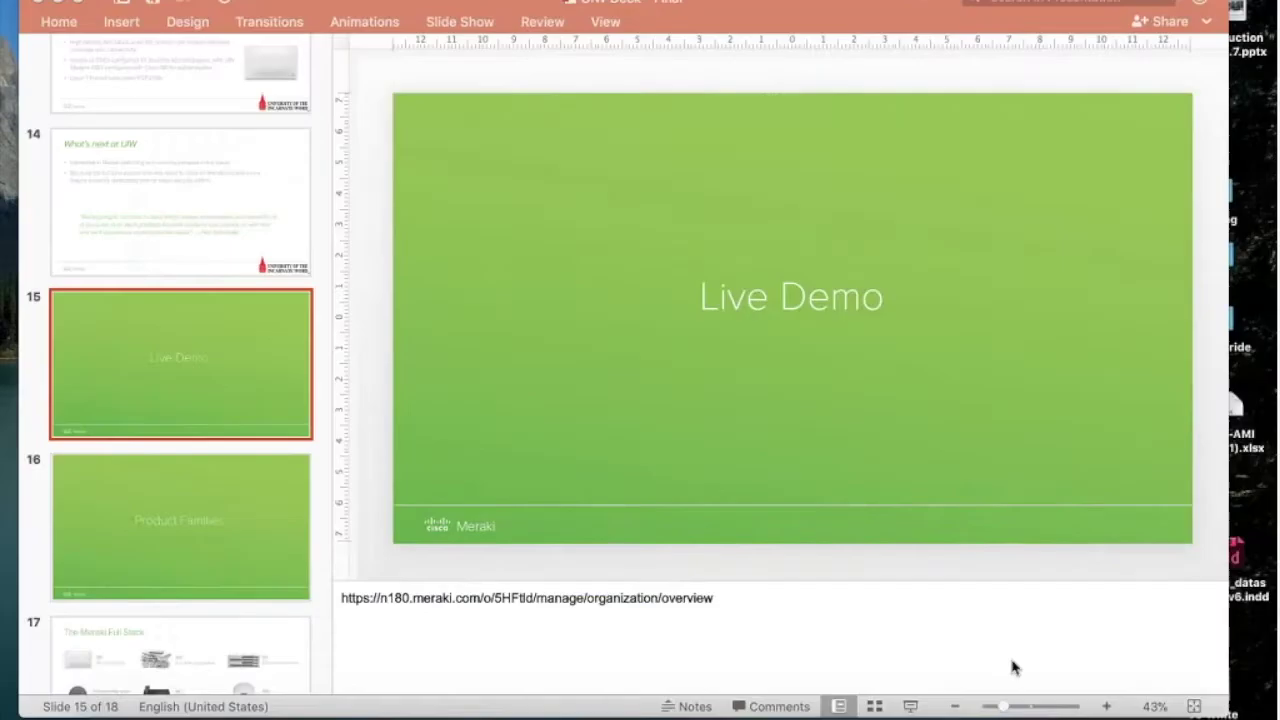
click(912, 706)
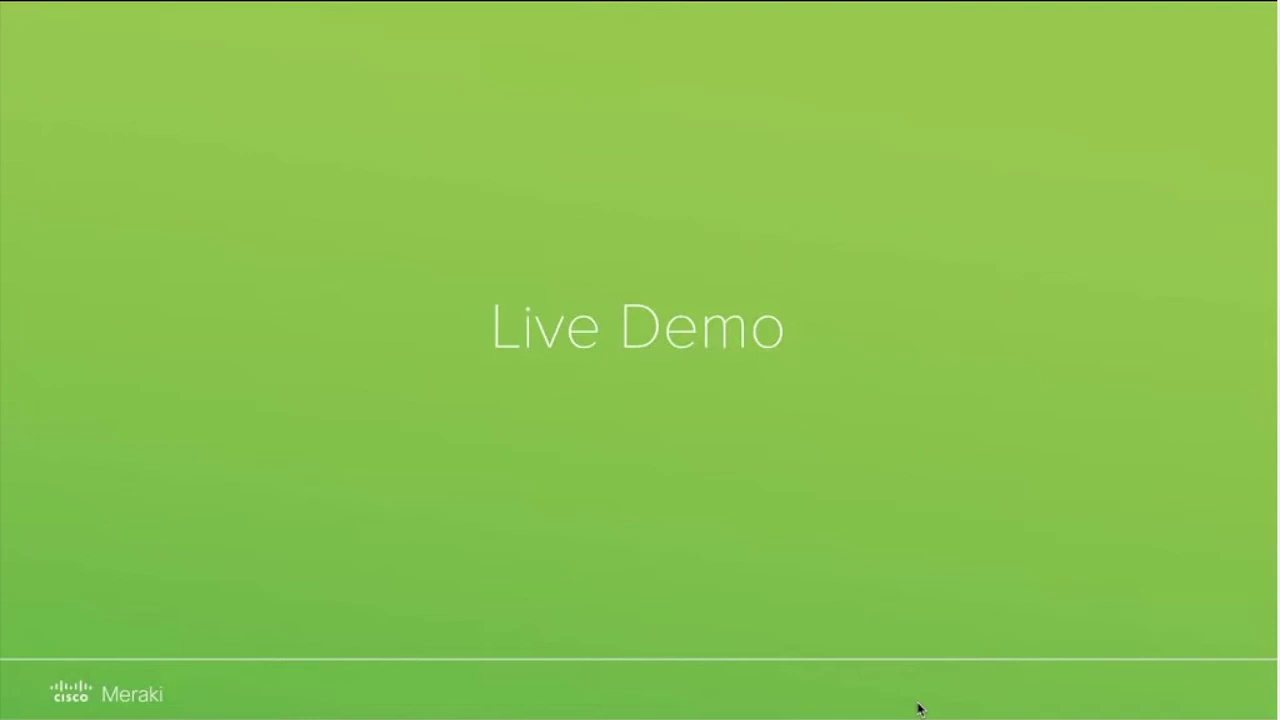
key(Escape)
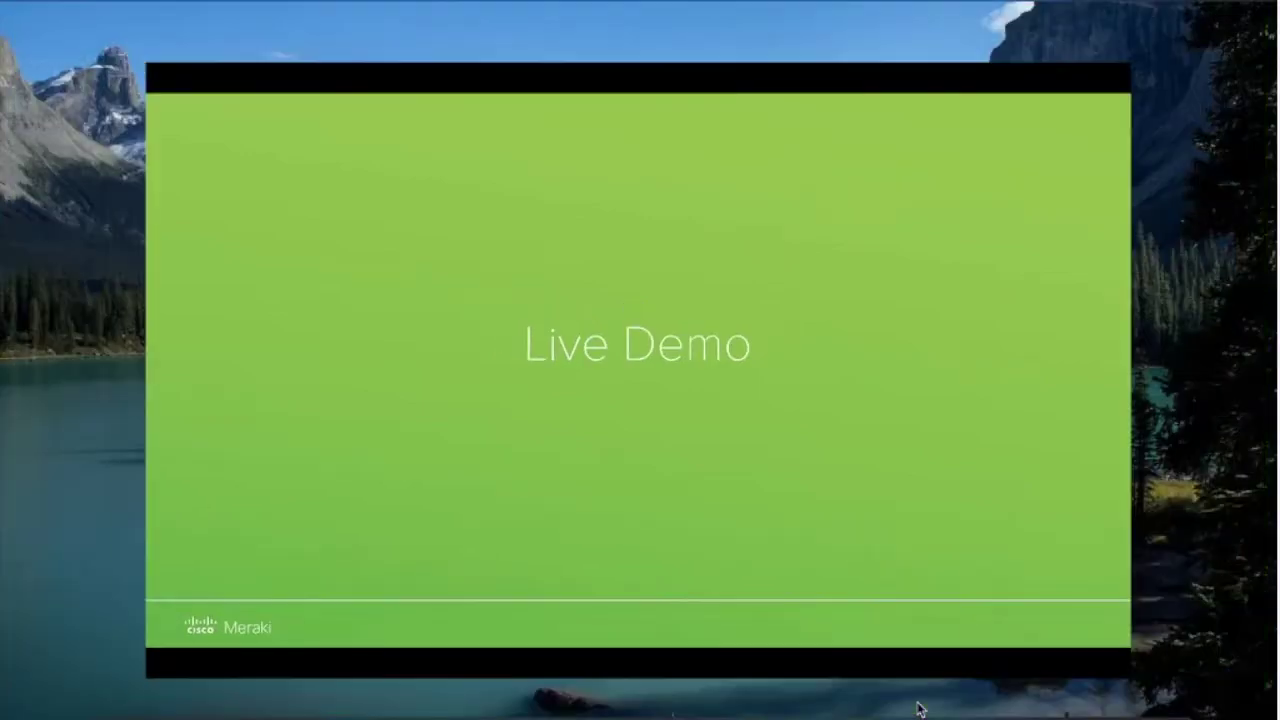
Step: Switch back to Chrome and start a new group under the network-wide group policies
mouse_move(765, 685)
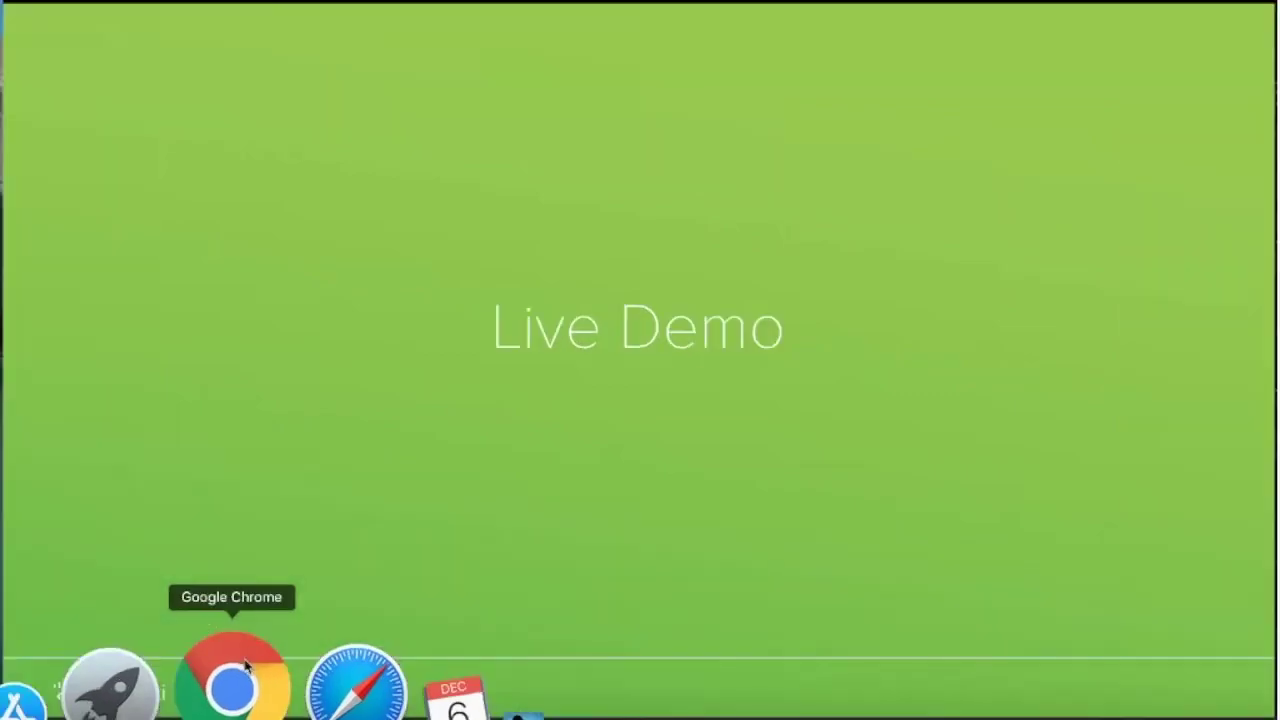
click(245, 668)
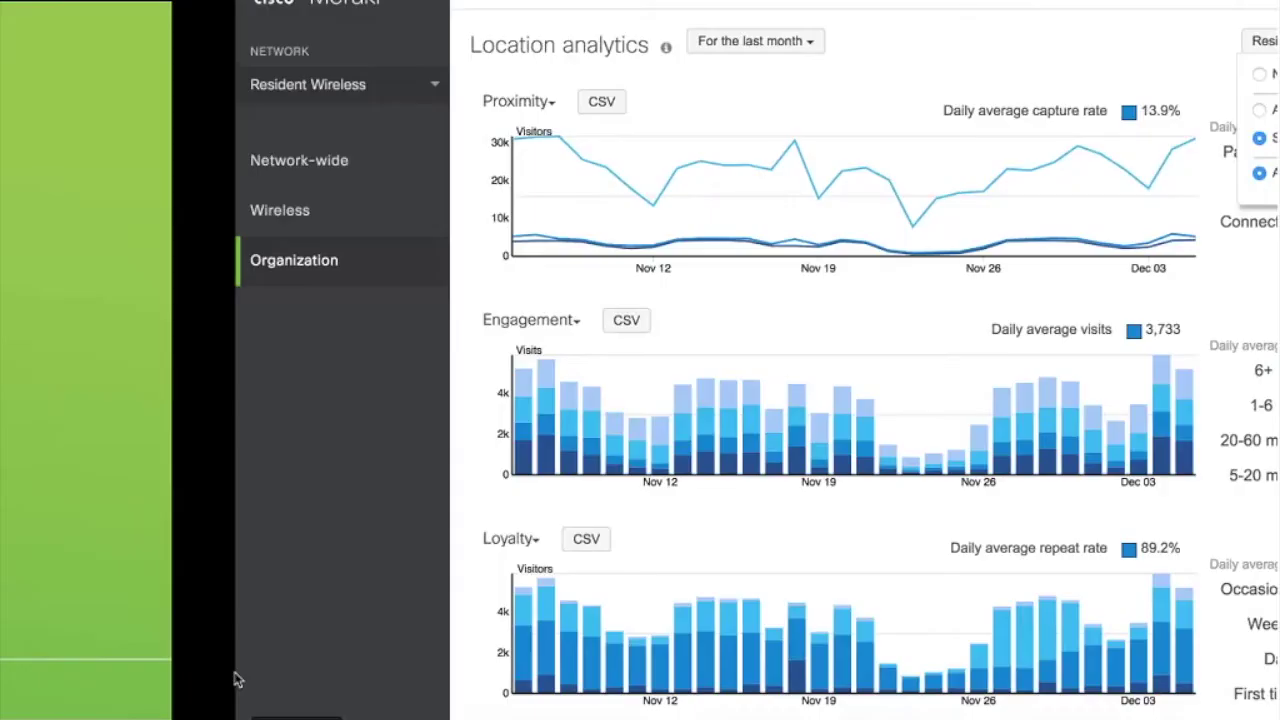
mouse_move(103, 228)
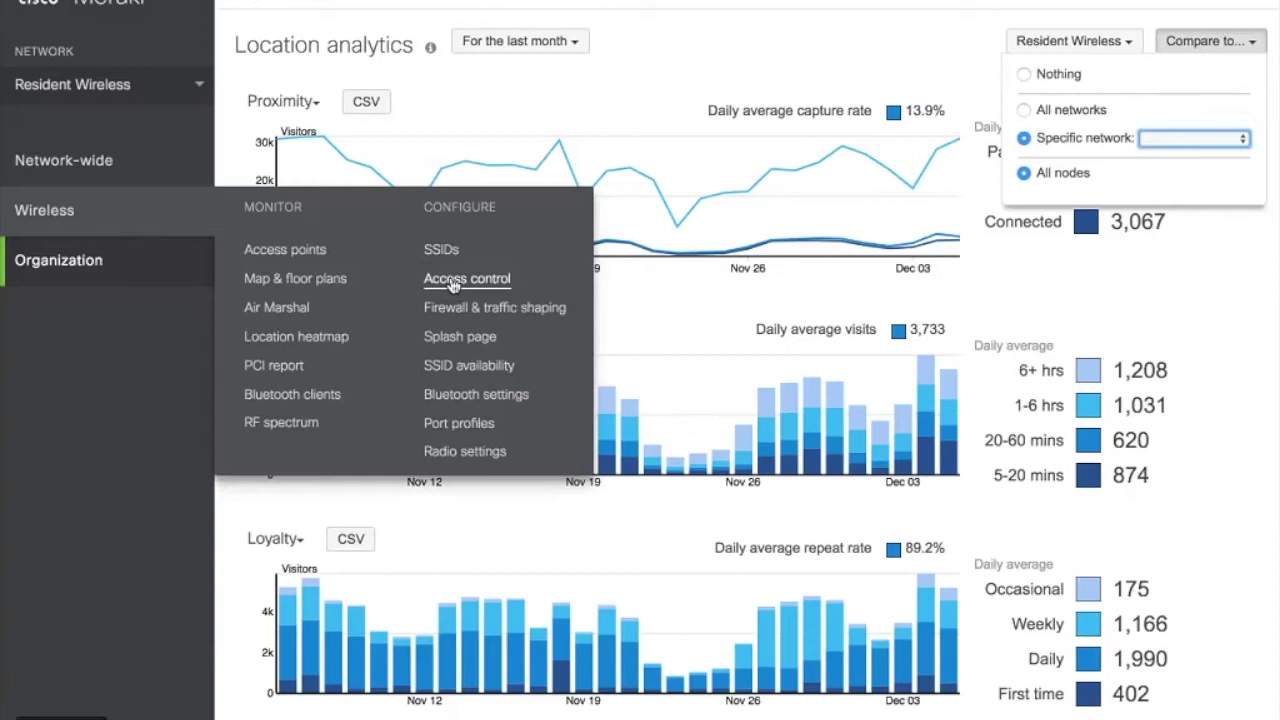
mouse_move(126, 170)
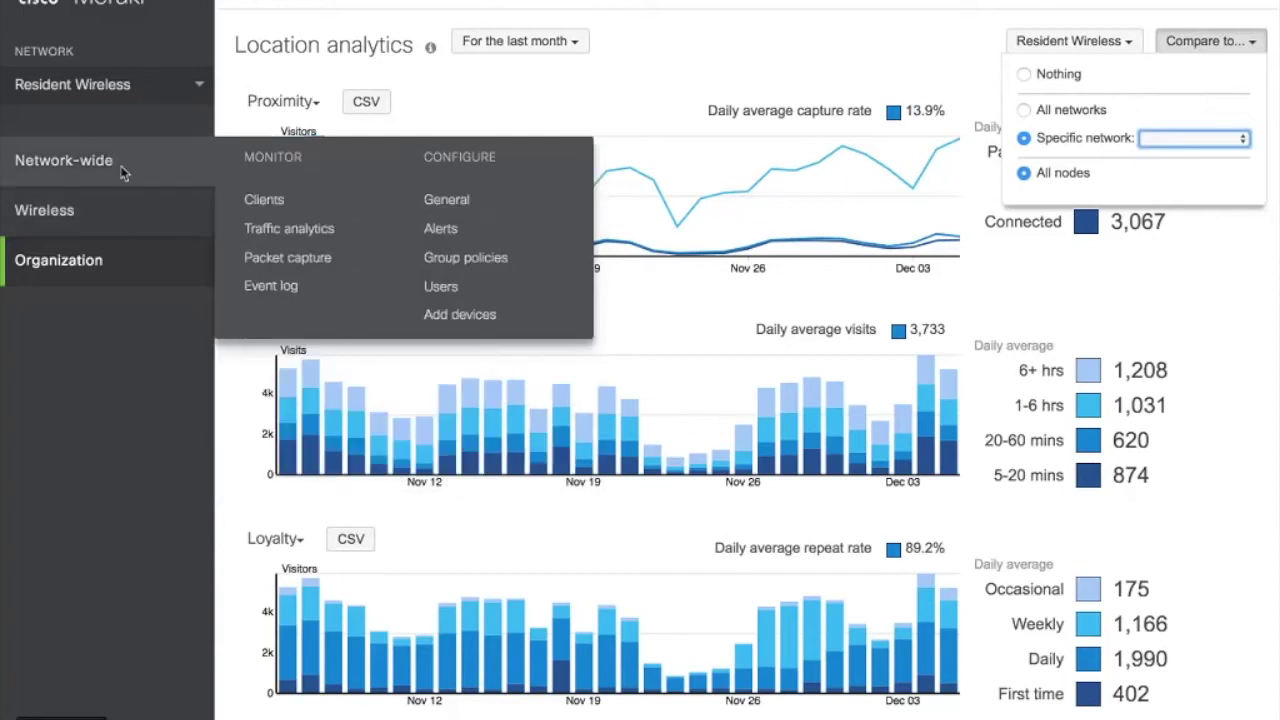
click(476, 262)
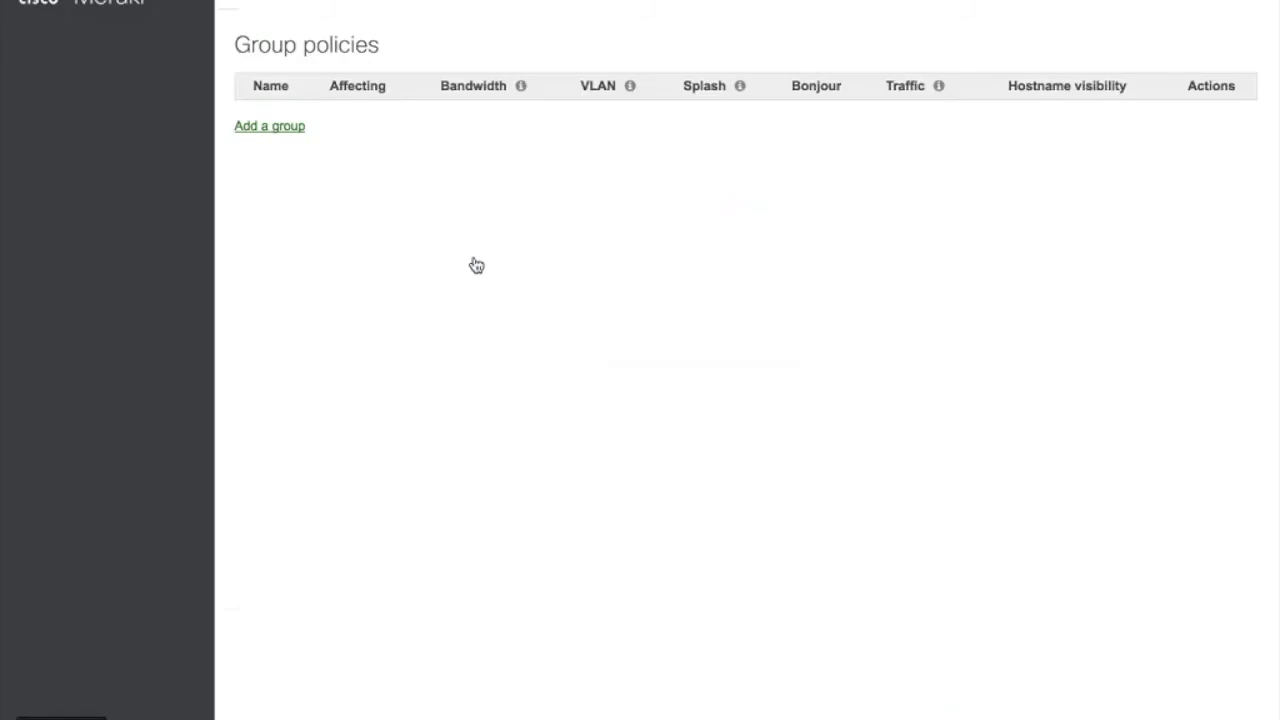
click(284, 126)
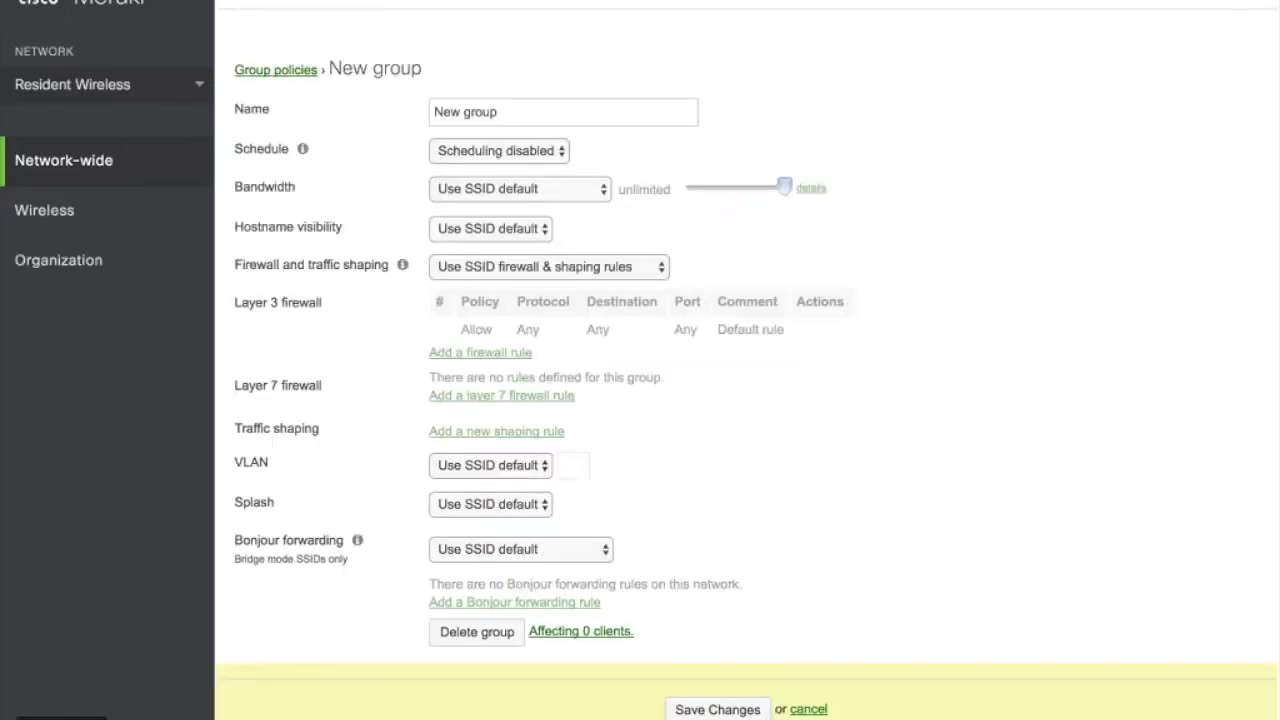
Step: Set the group's firewall and traffic shaping to custom SSID rules and add a layer 3 firewall rule
click(648, 268)
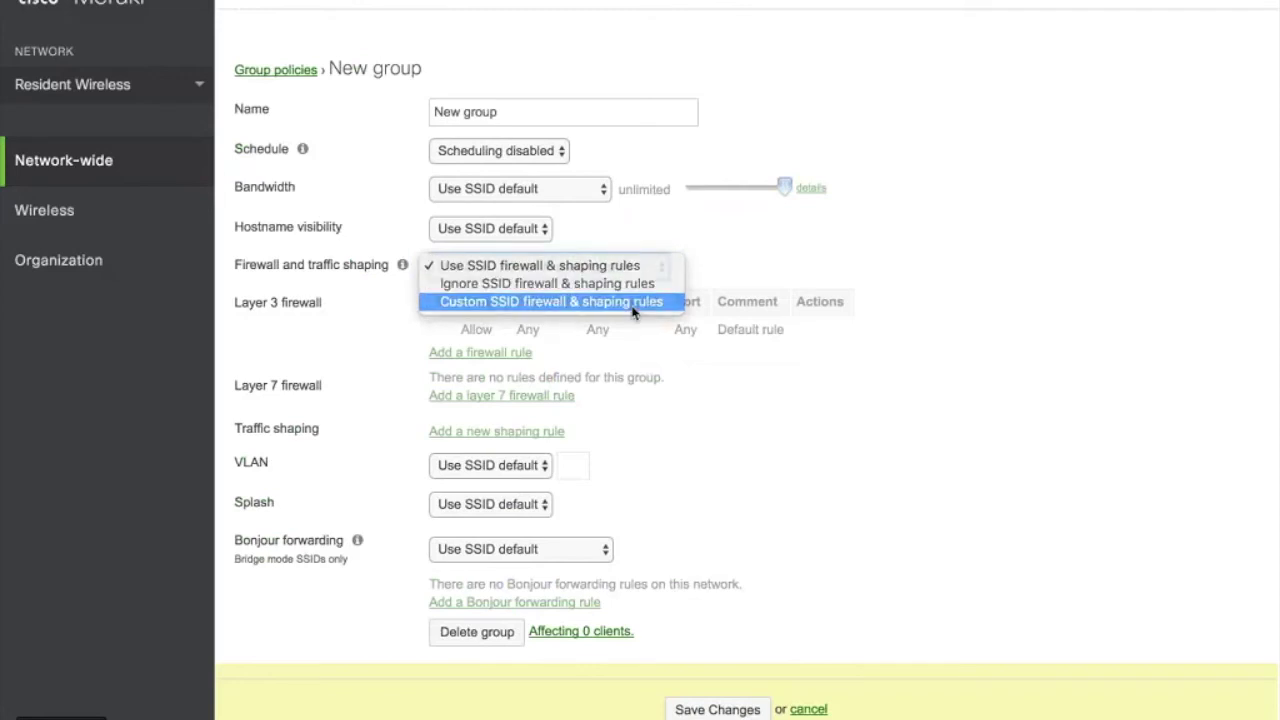
click(632, 301)
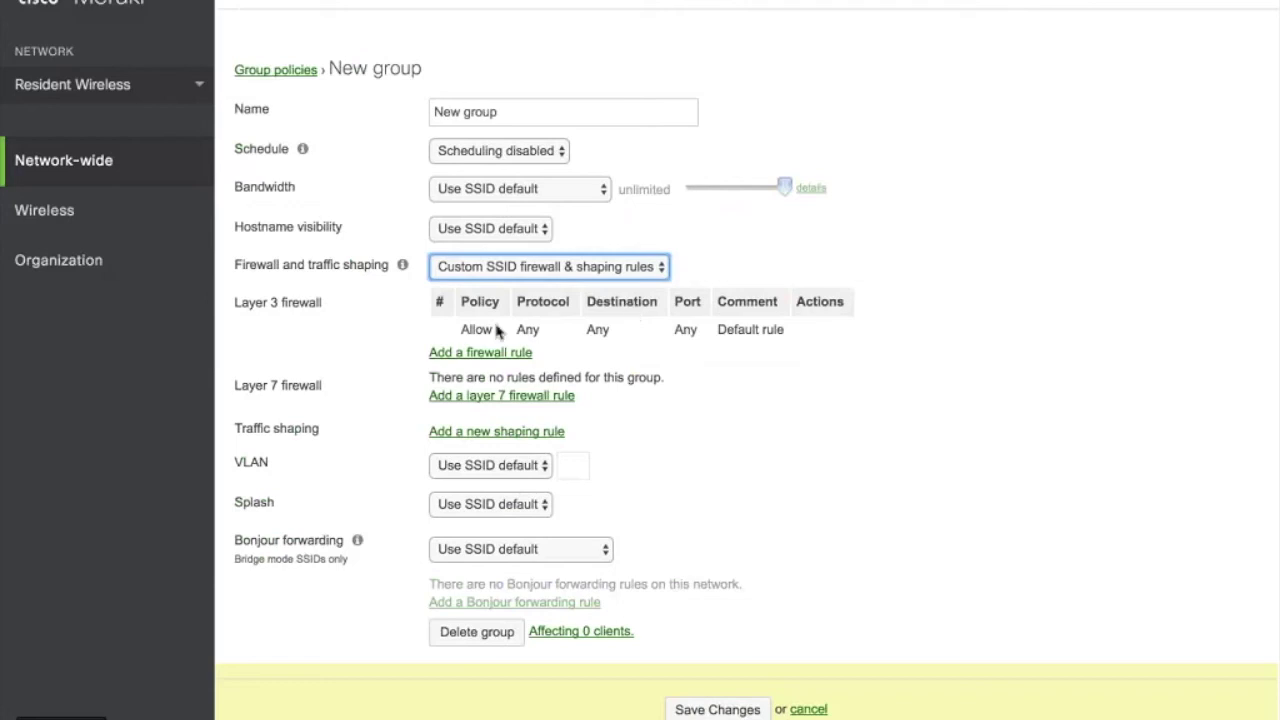
click(483, 354)
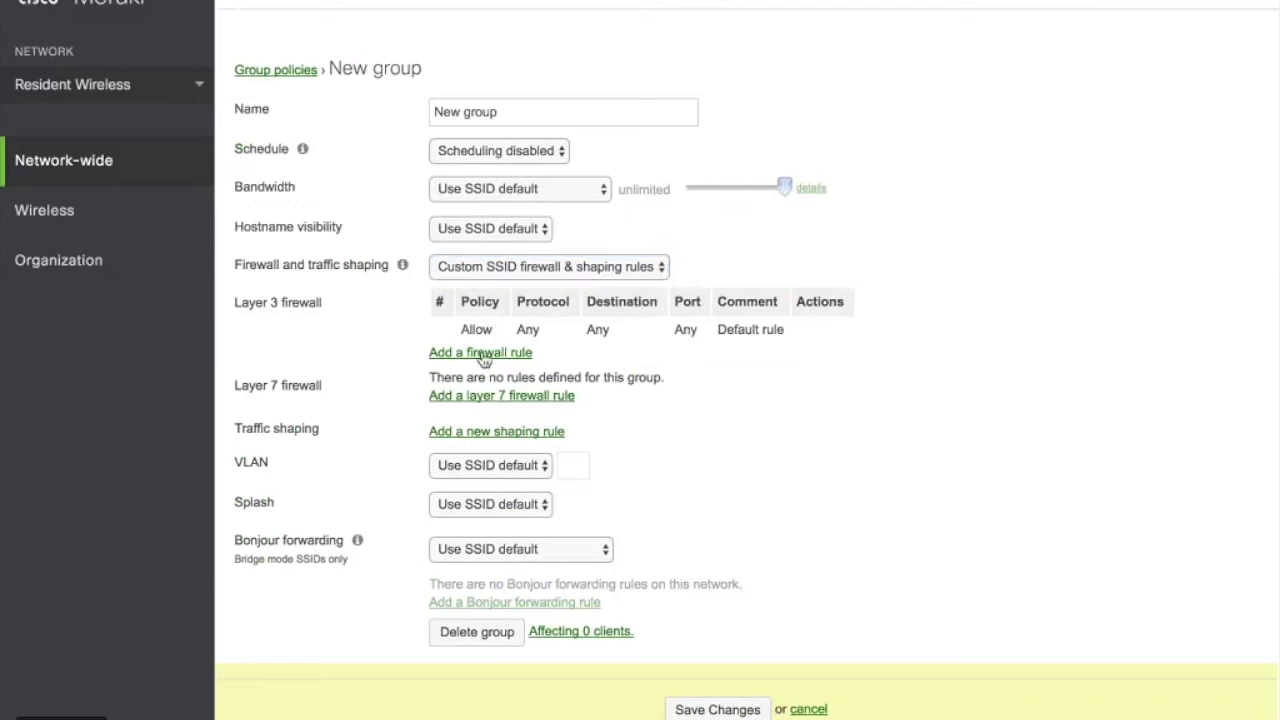
Step: Add a layer 7 firewall rule denying all Peer-to-peer (P2P) traffic, and review the other application choices
click(522, 435)
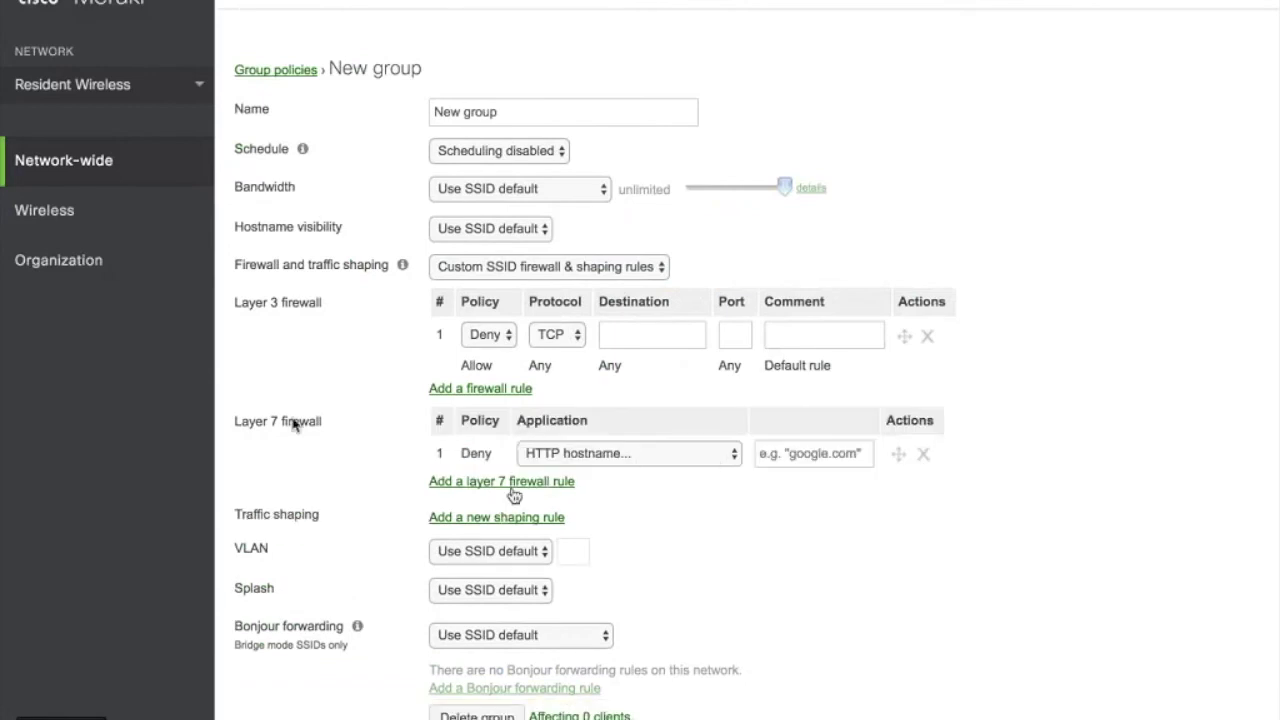
click(640, 453)
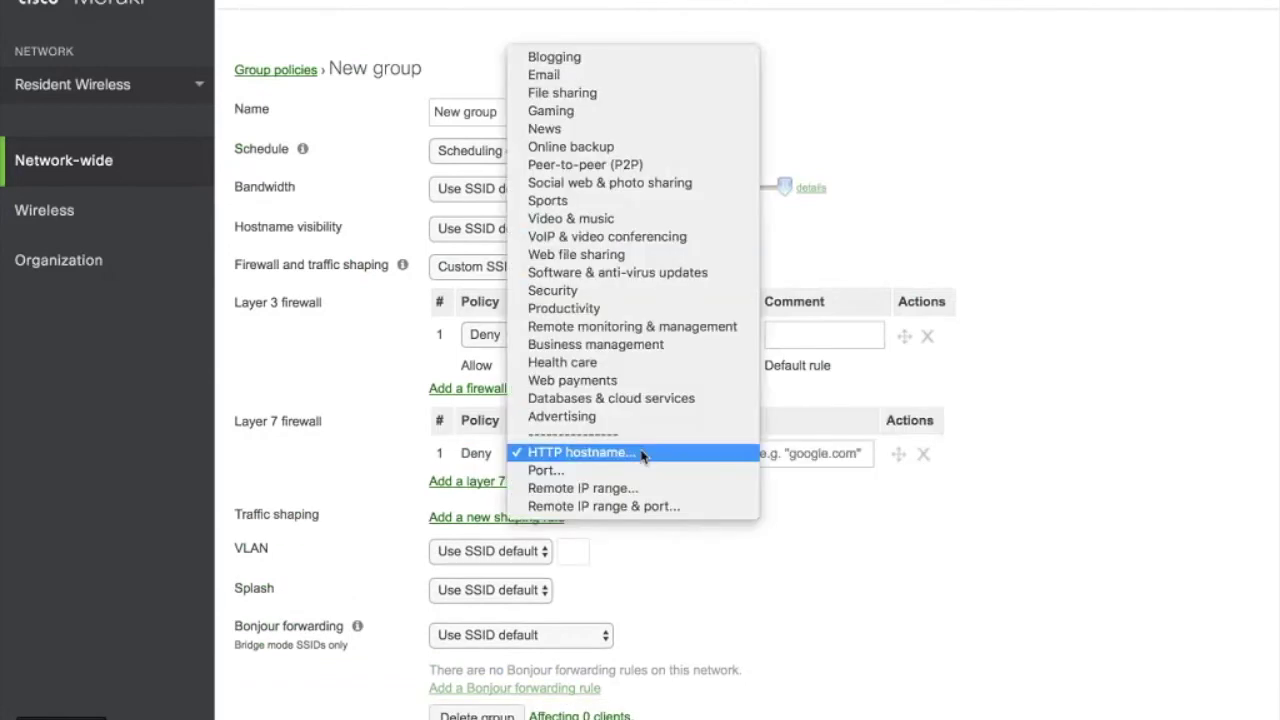
click(642, 164)
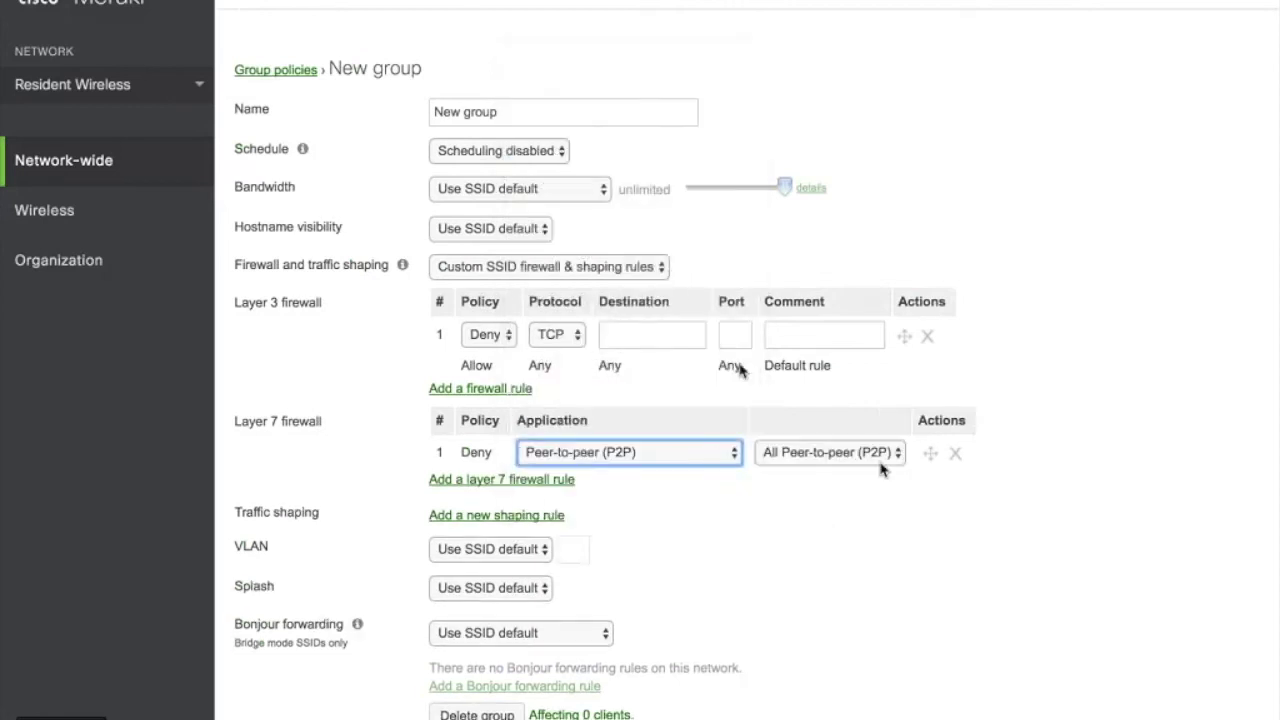
click(406, 97)
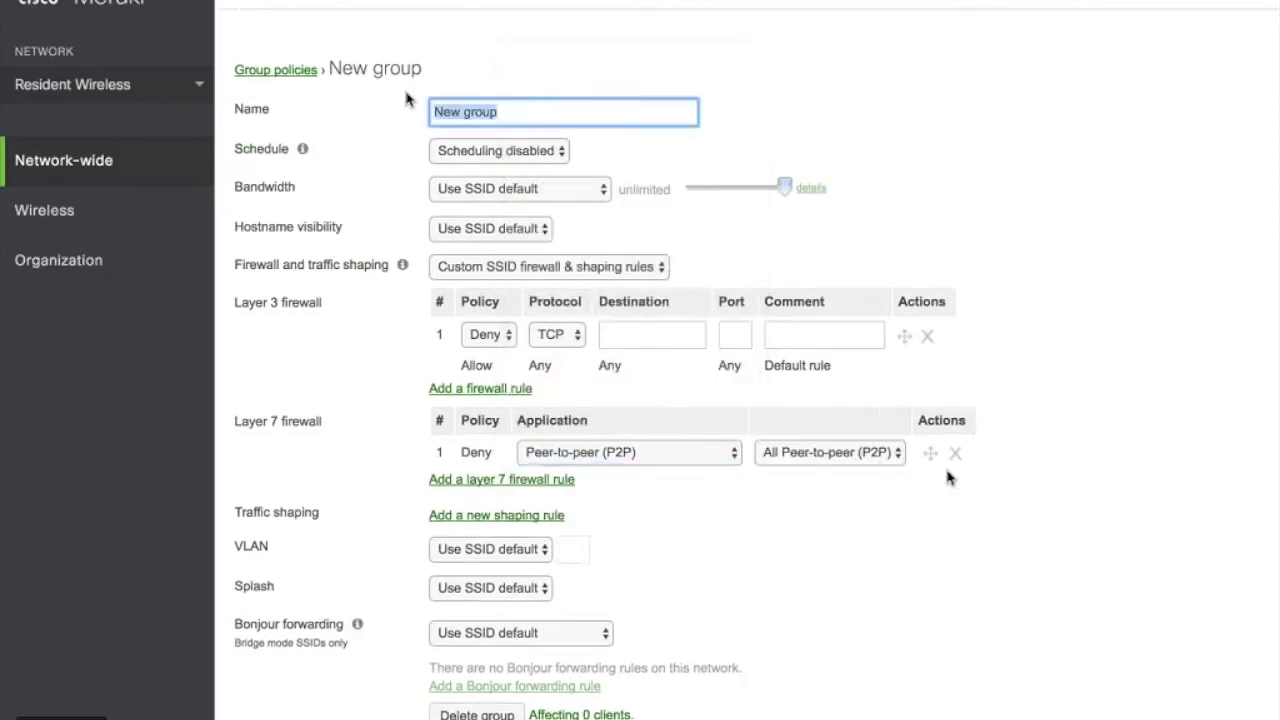
click(857, 452)
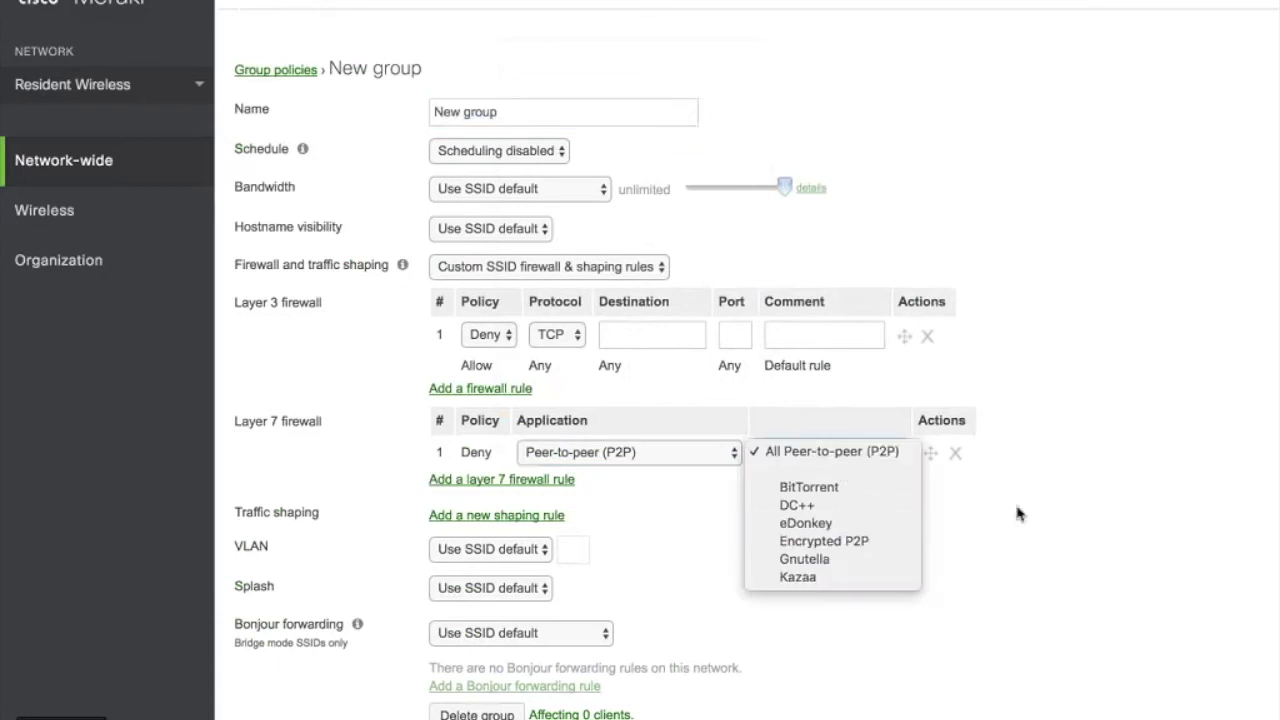
click(706, 542)
scroll(697, 543, down, 3)
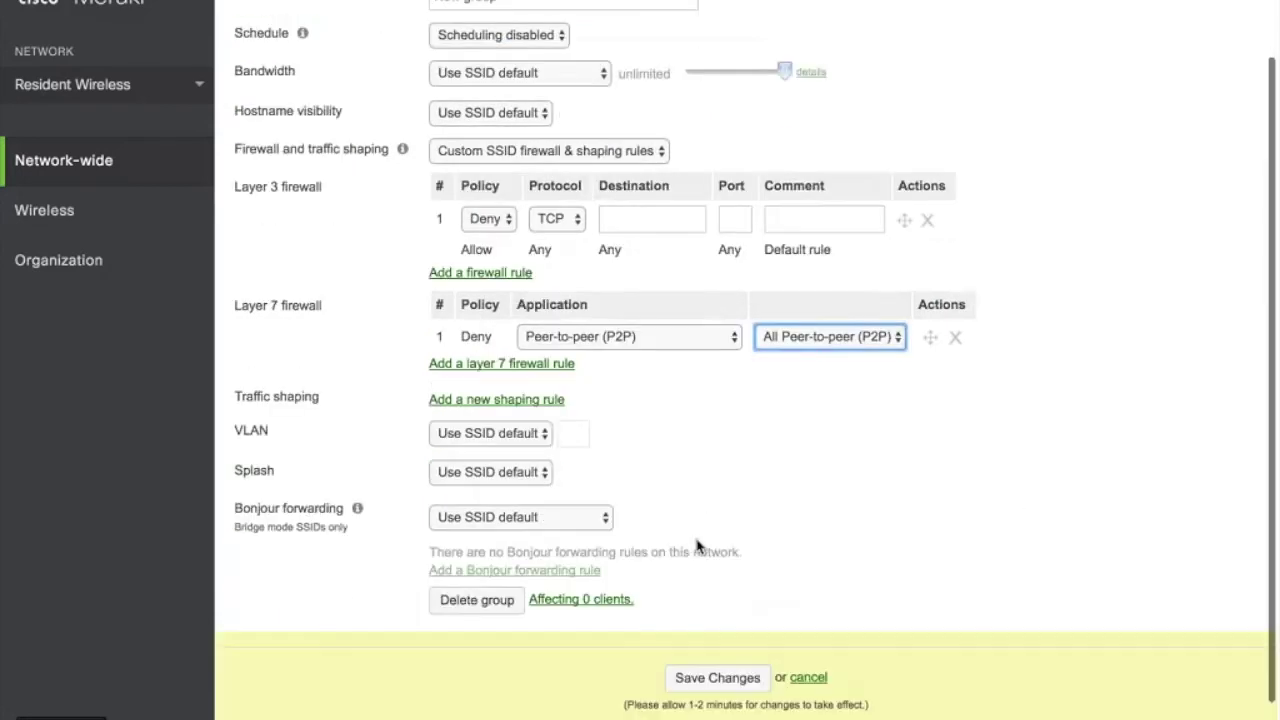
click(718, 341)
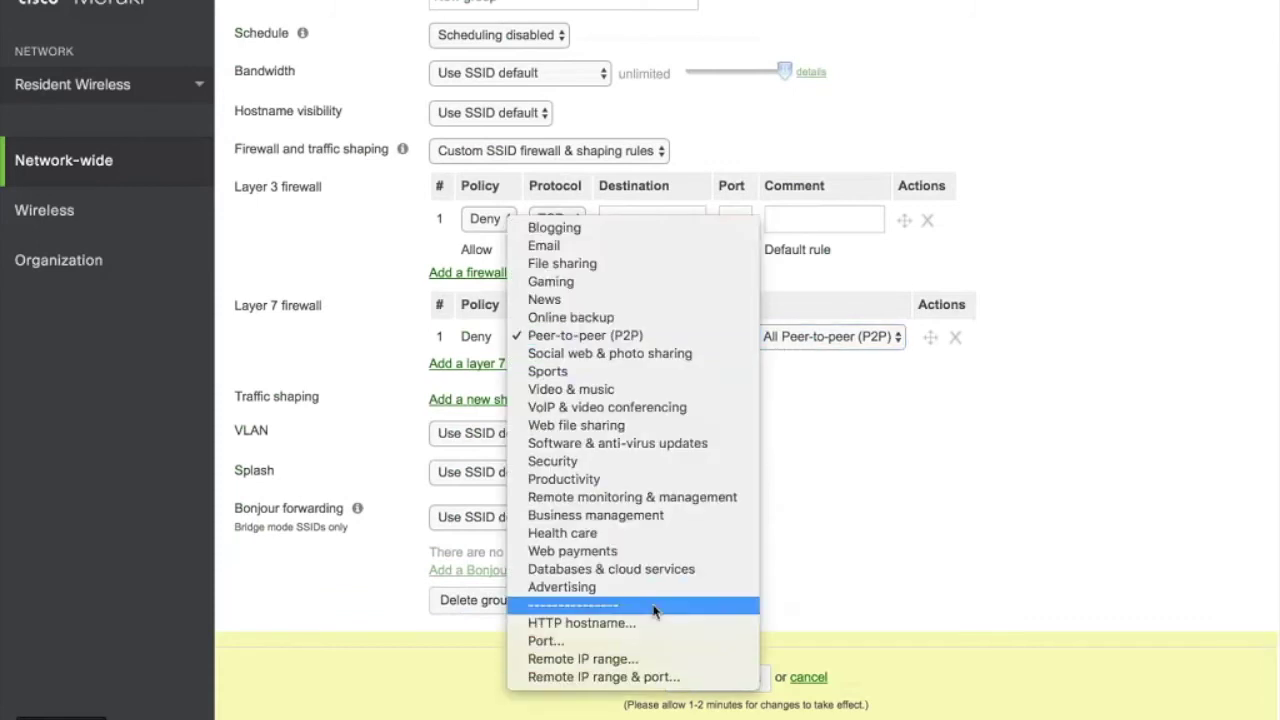
key(Escape)
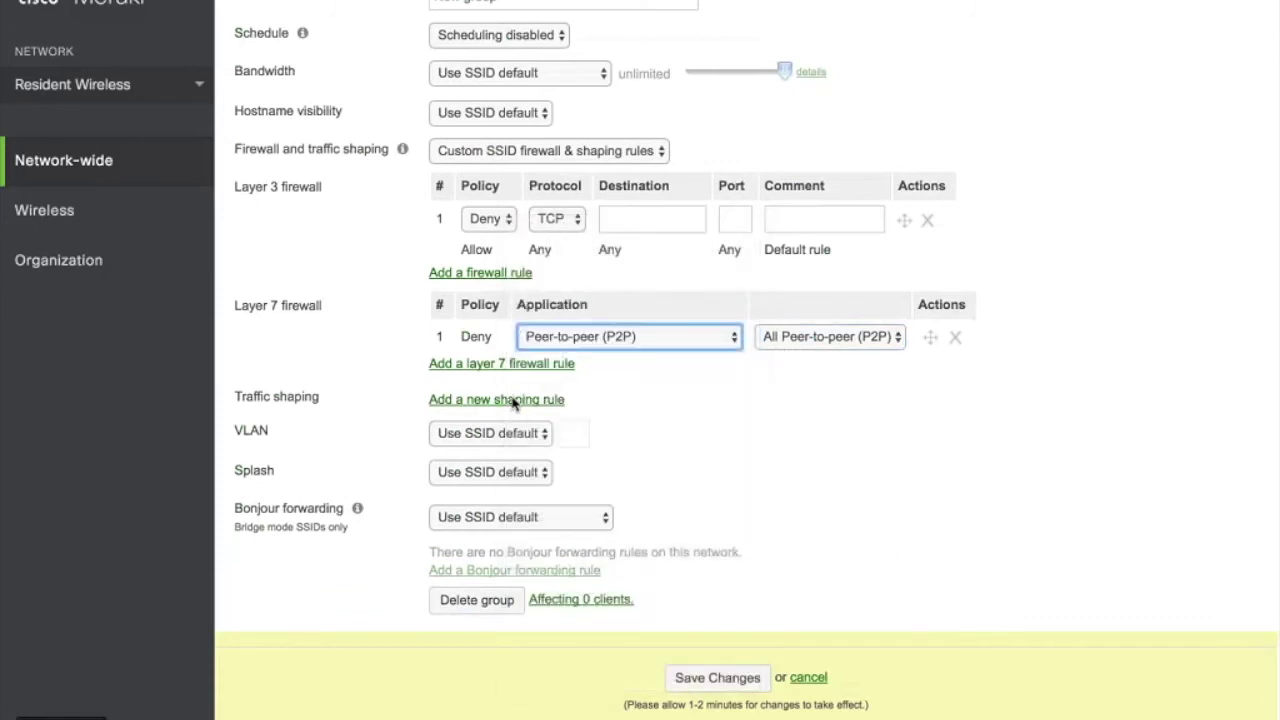
Step: Add a traffic shaping rule to the group and browse the application categories for its definition
click(514, 400)
click(514, 400)
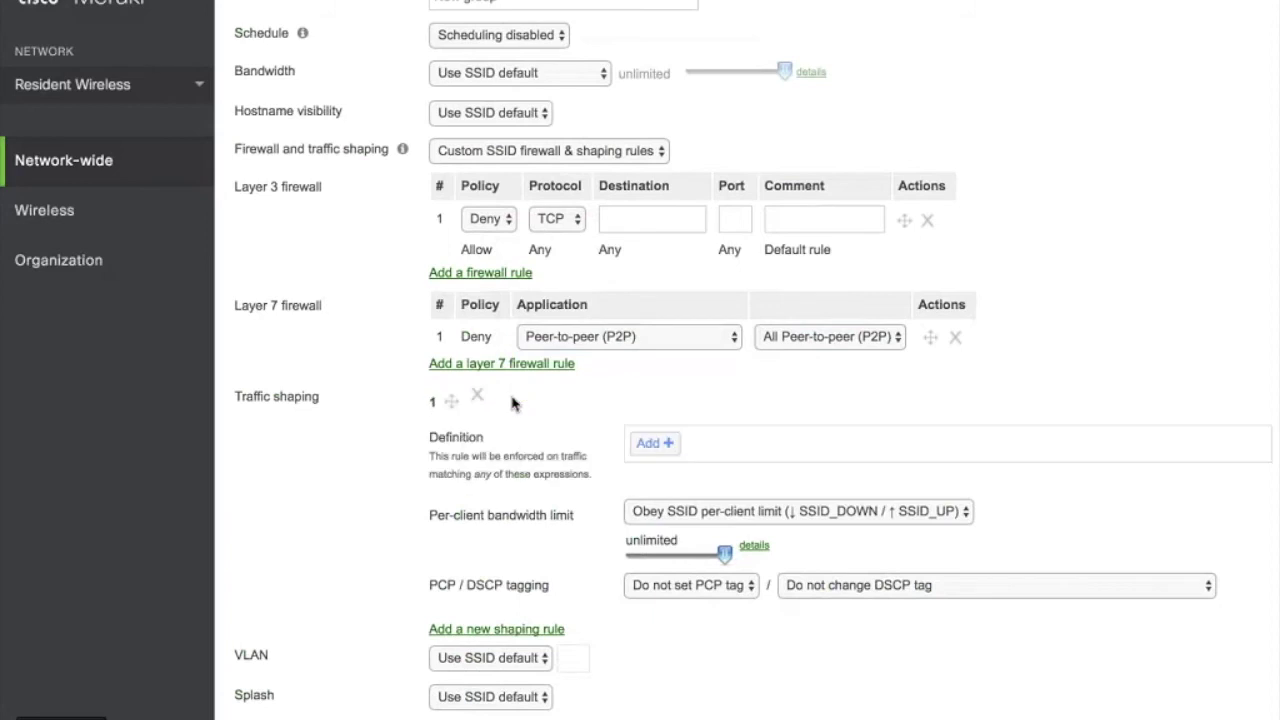
click(670, 445)
scroll(690, 484, down, 4)
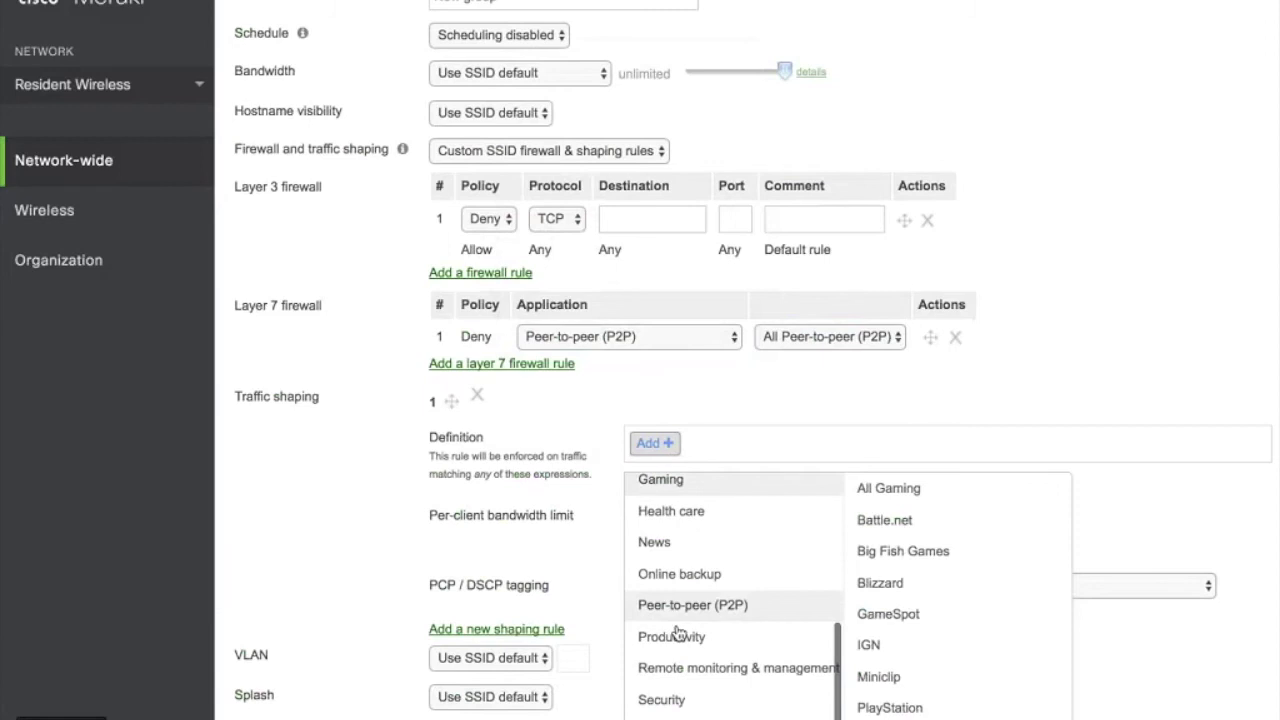
mouse_move(688, 608)
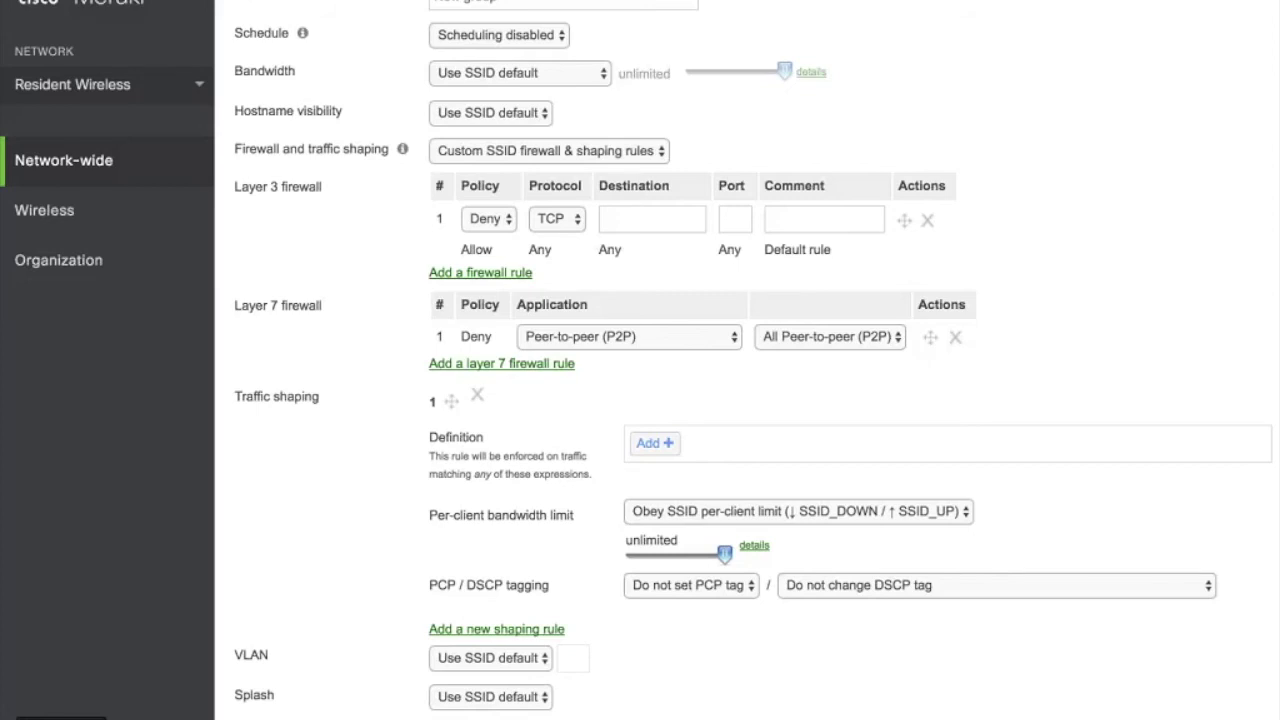
Step: Set the shaping rule's per-client bandwidth limit to a chosen limit of 1 Mbps
click(694, 512)
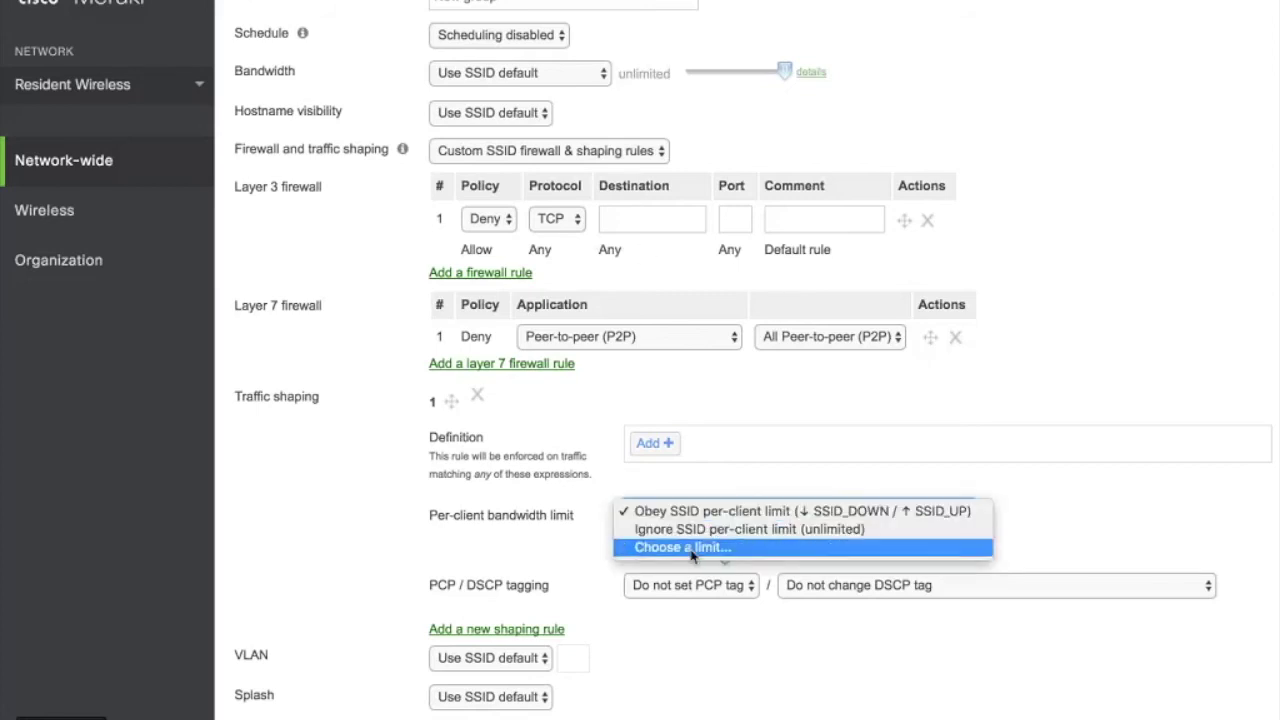
click(692, 548)
drag(720, 554, 681, 562)
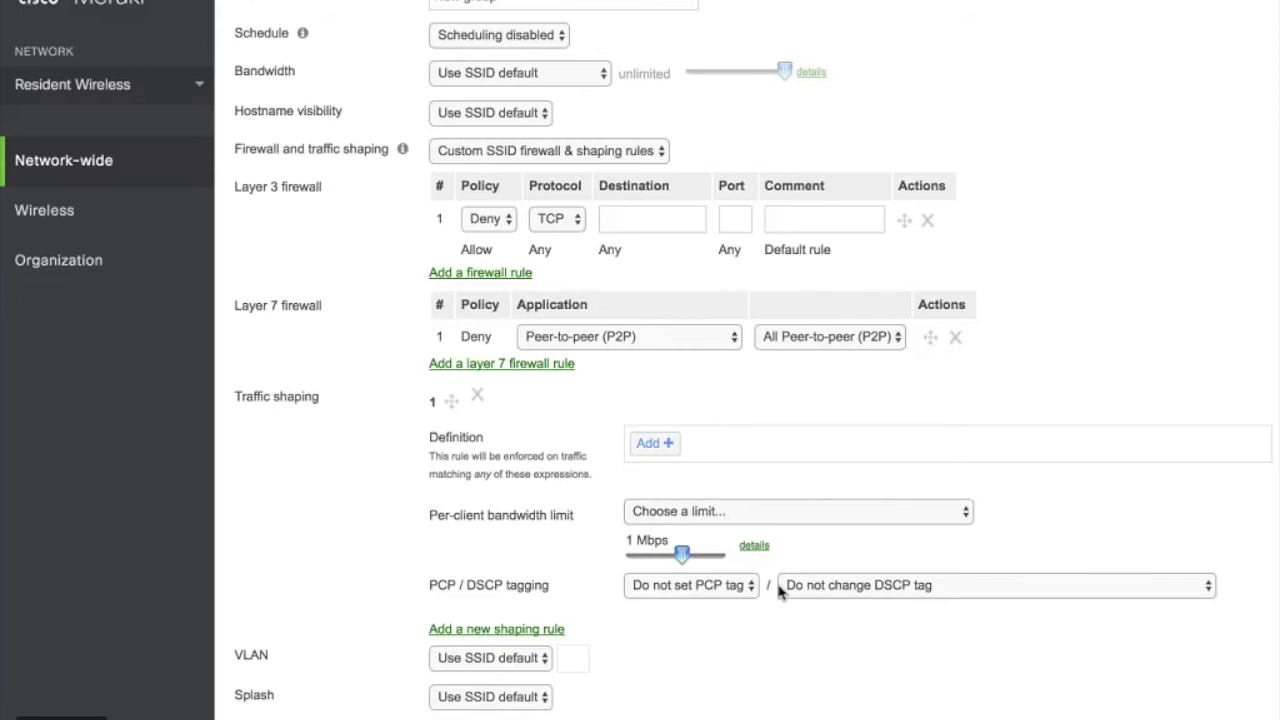
scroll(778, 590, down, 3)
scroll(778, 593, up, 3)
scroll(778, 593, up, 2)
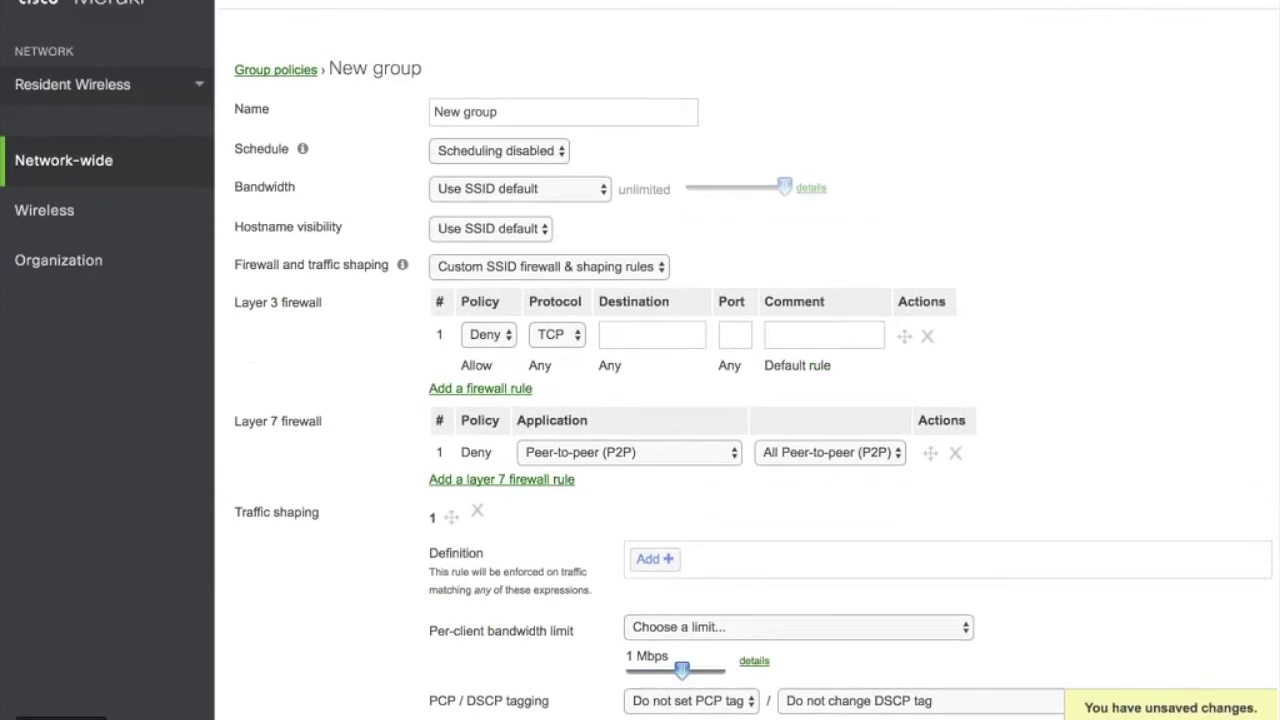
Step: Open the organization's summary report, discarding the unsaved group policy changes
mouse_move(92, 281)
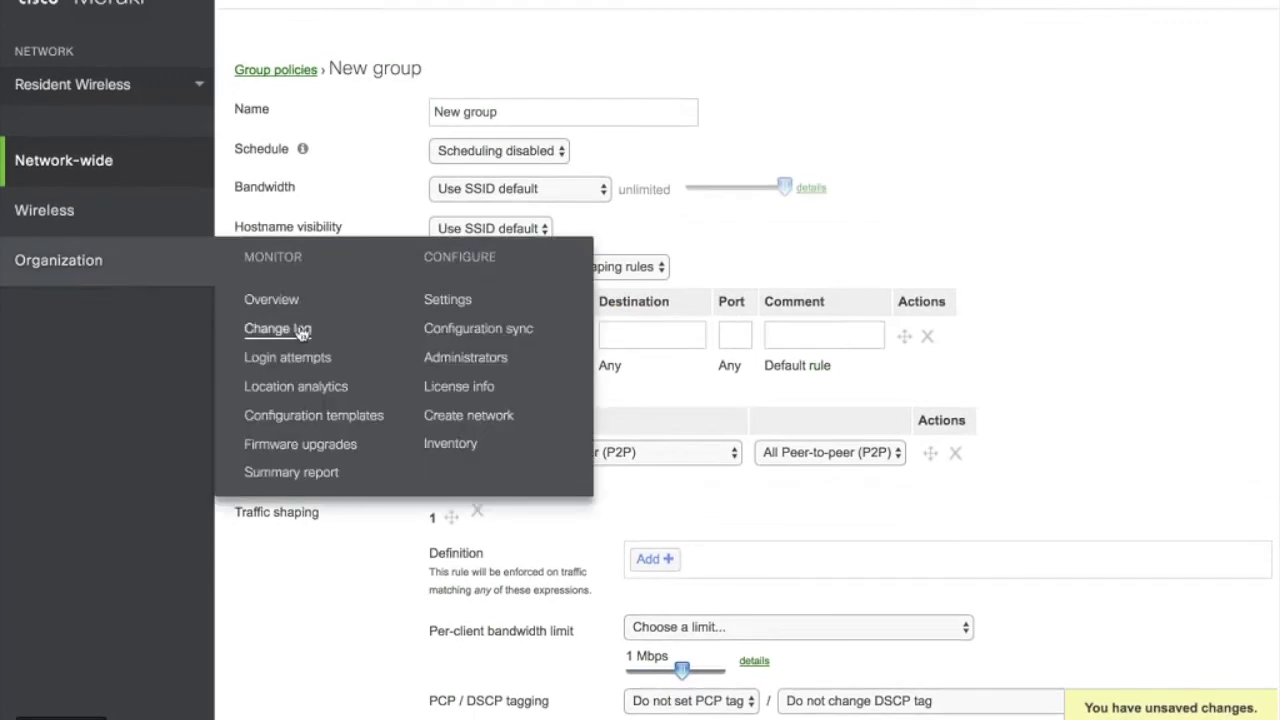
click(331, 488)
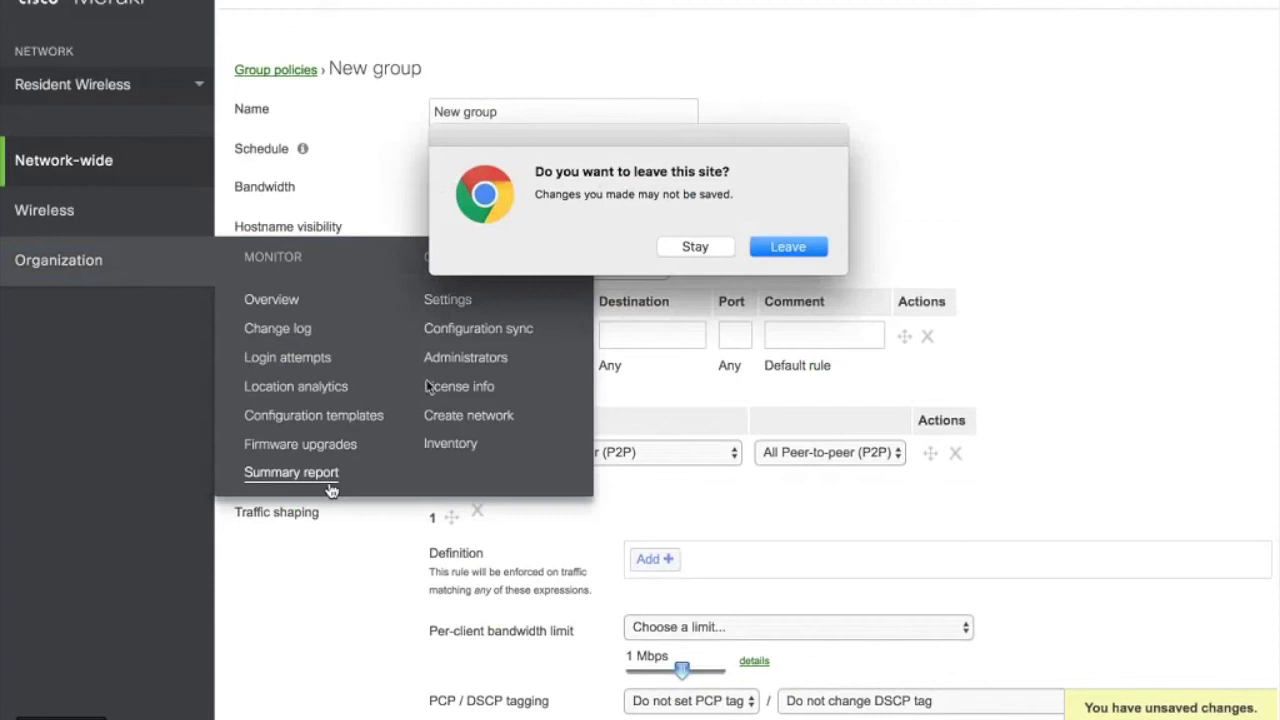
click(789, 247)
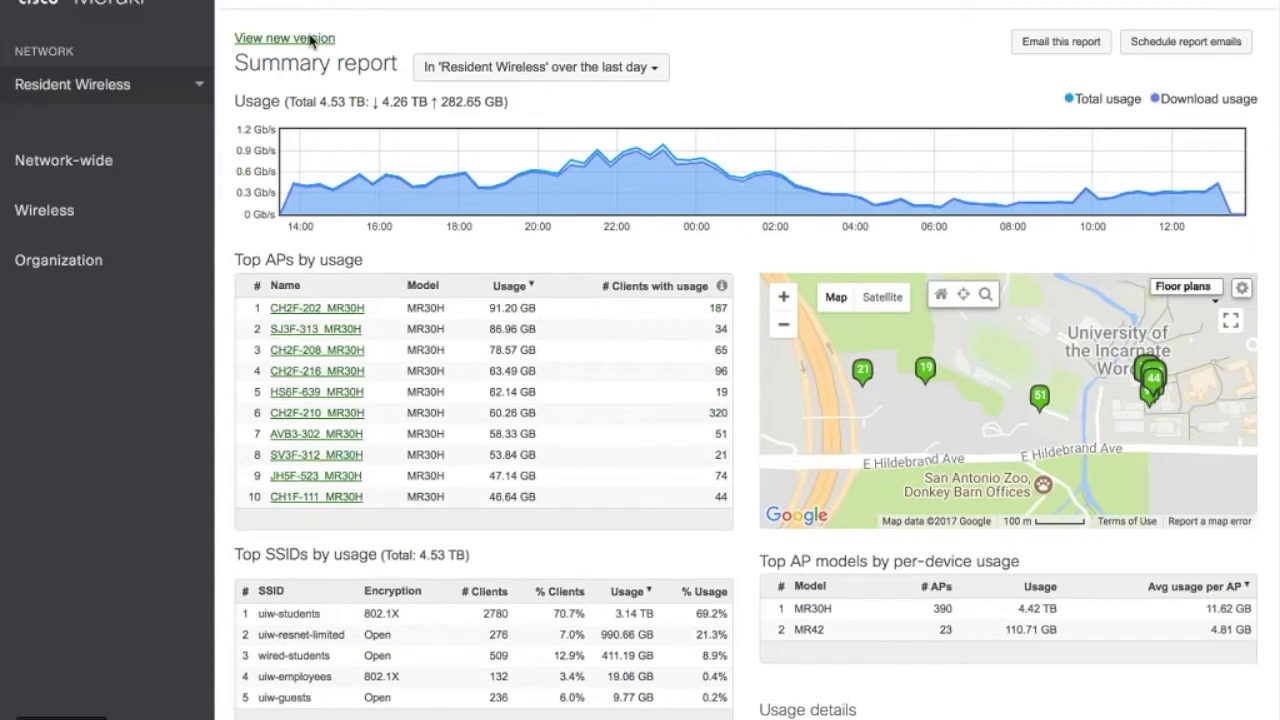
Step: Open the wireless access control settings and switch them to the uiw-guests SSID
mouse_move(83, 238)
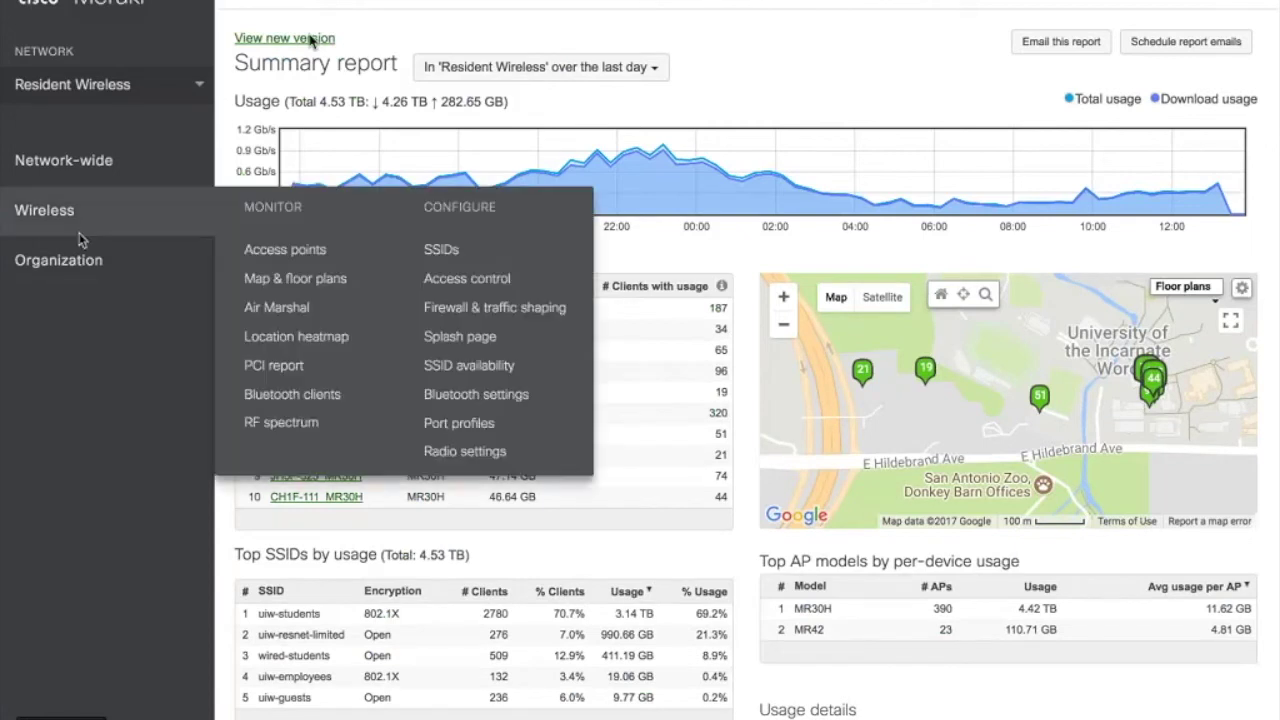
click(480, 284)
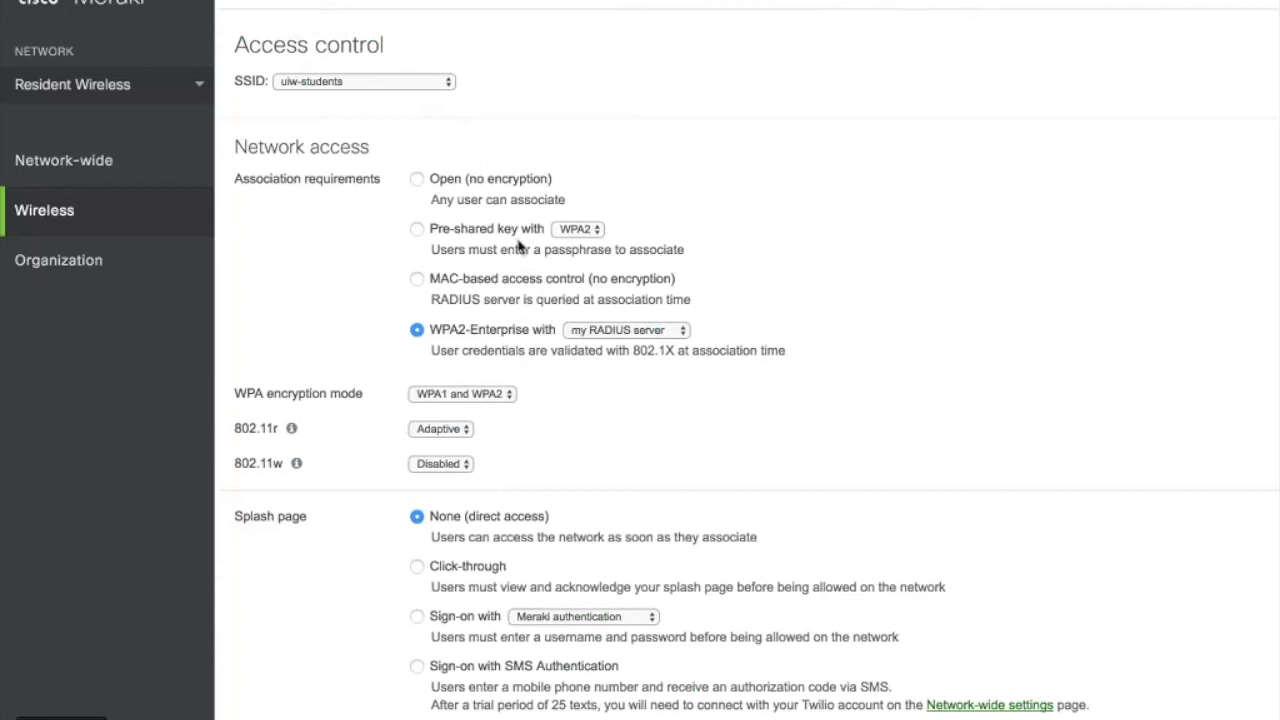
click(405, 82)
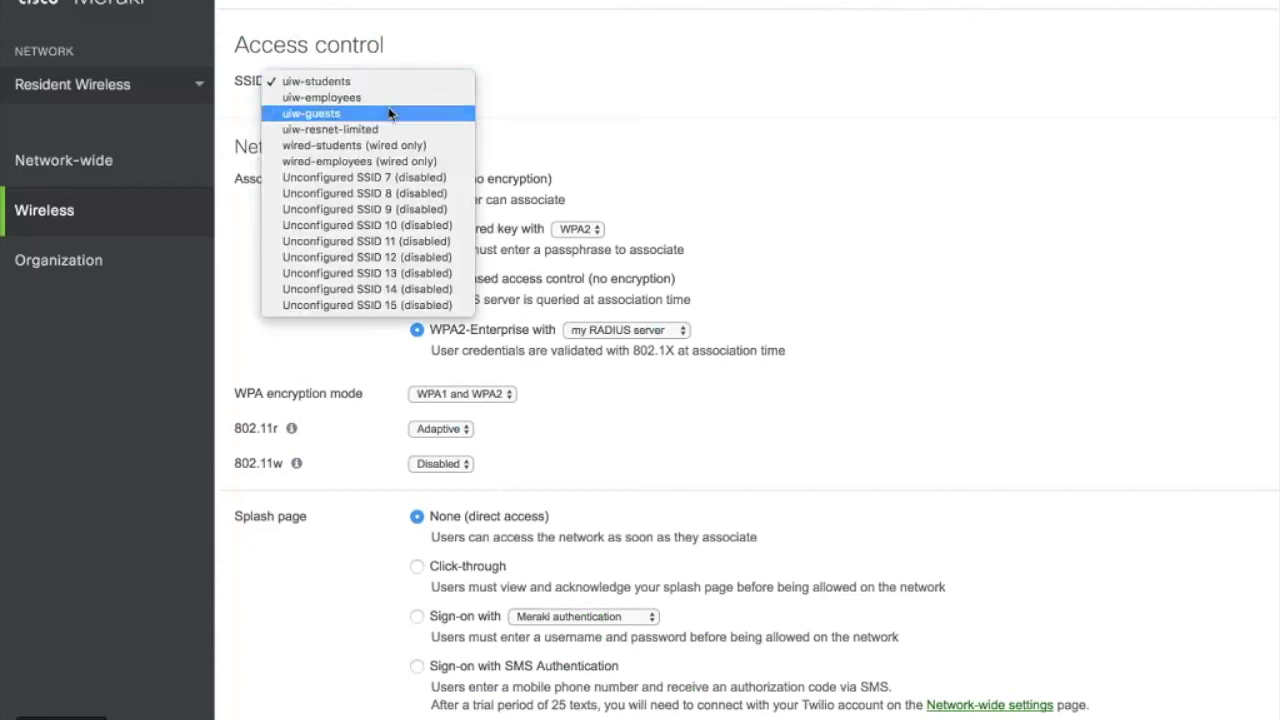
click(389, 113)
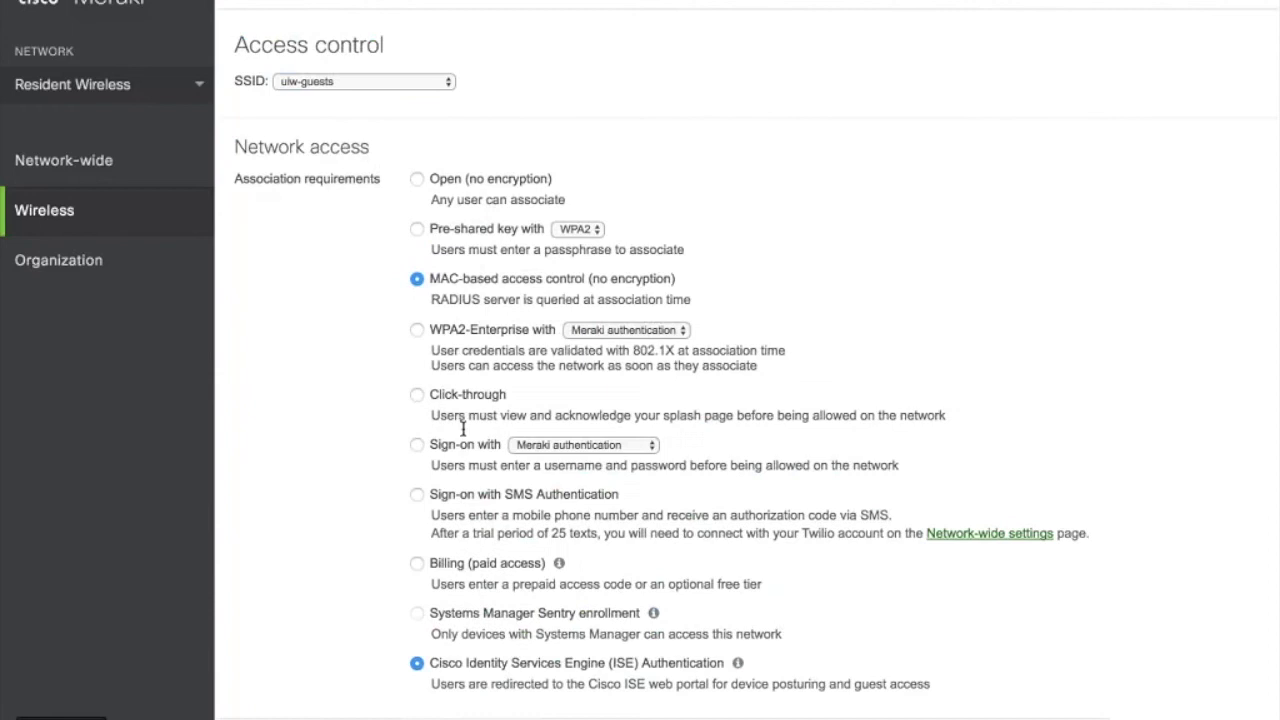
Step: Try the Click-through splash page option and the Sign-on option, and review the authentication sources available for sign-on
scroll(466, 426, down, 5)
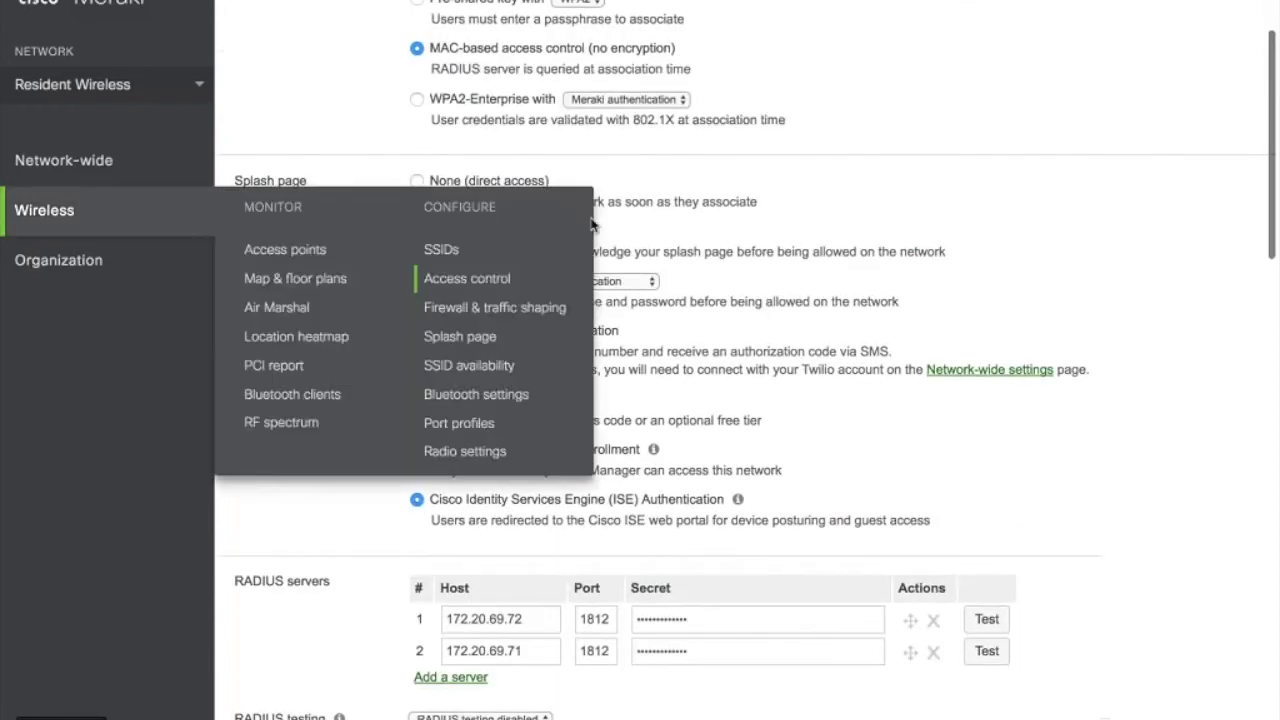
click(417, 231)
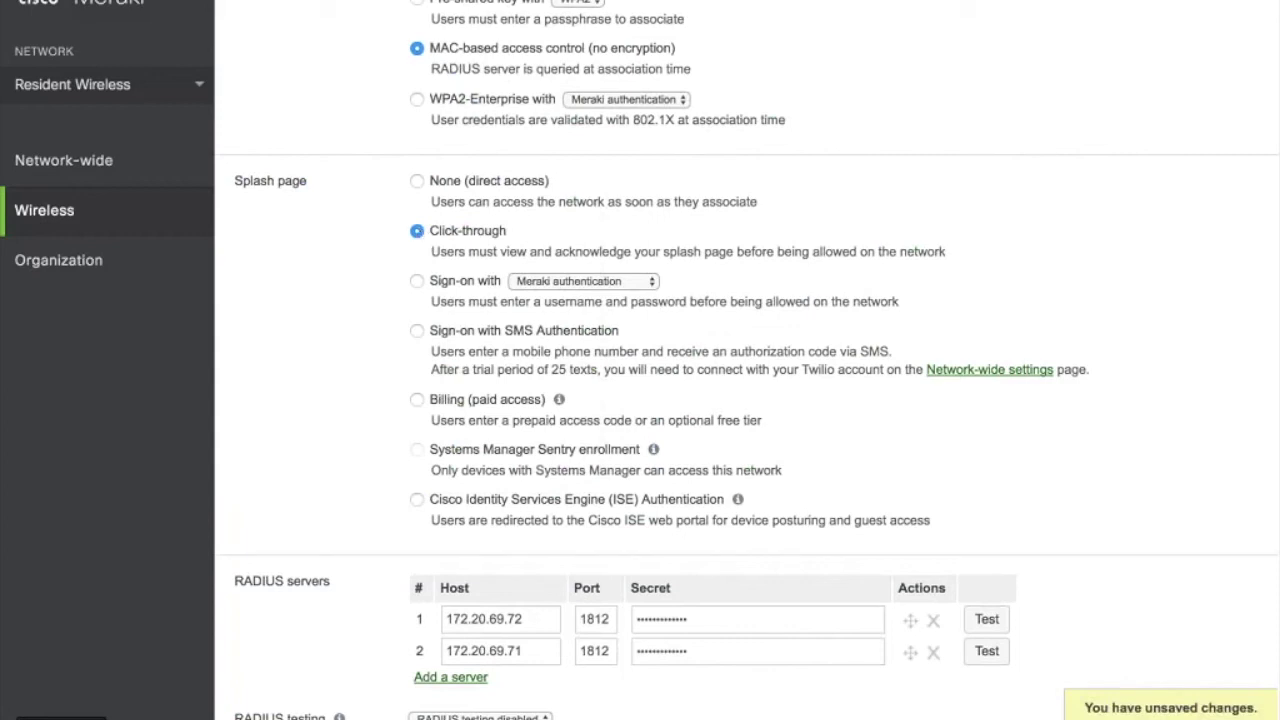
click(418, 282)
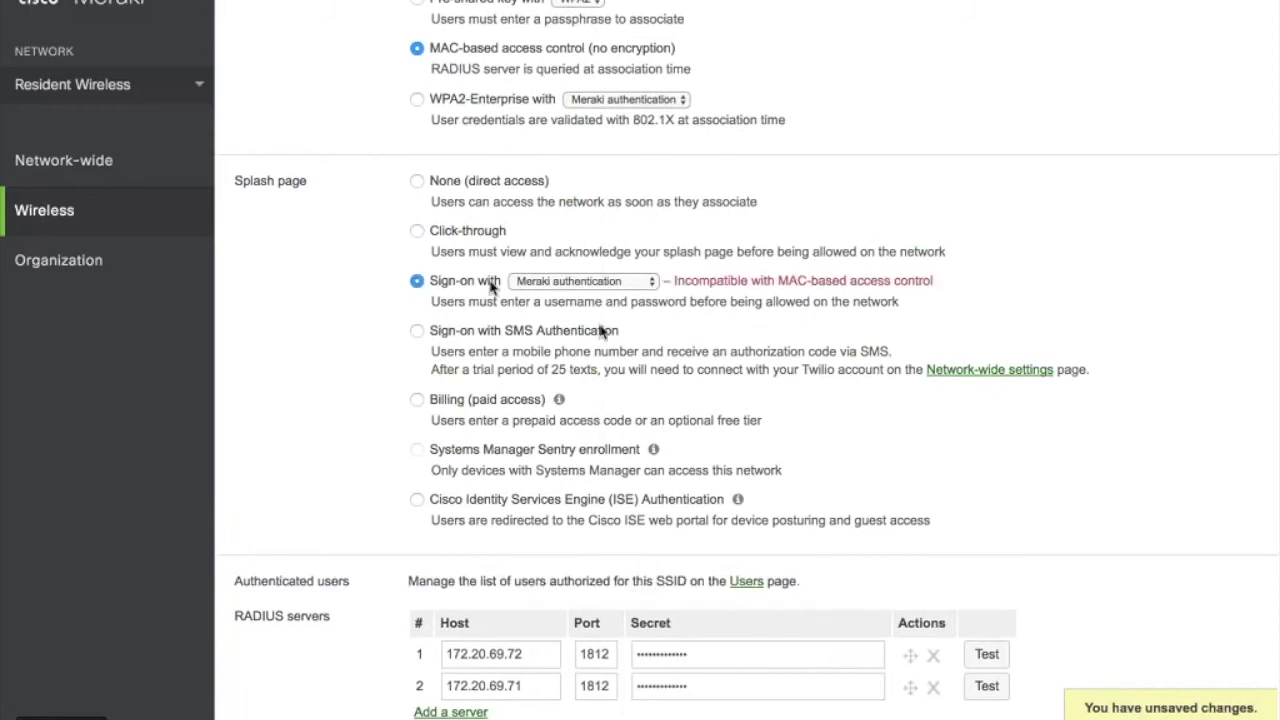
click(628, 282)
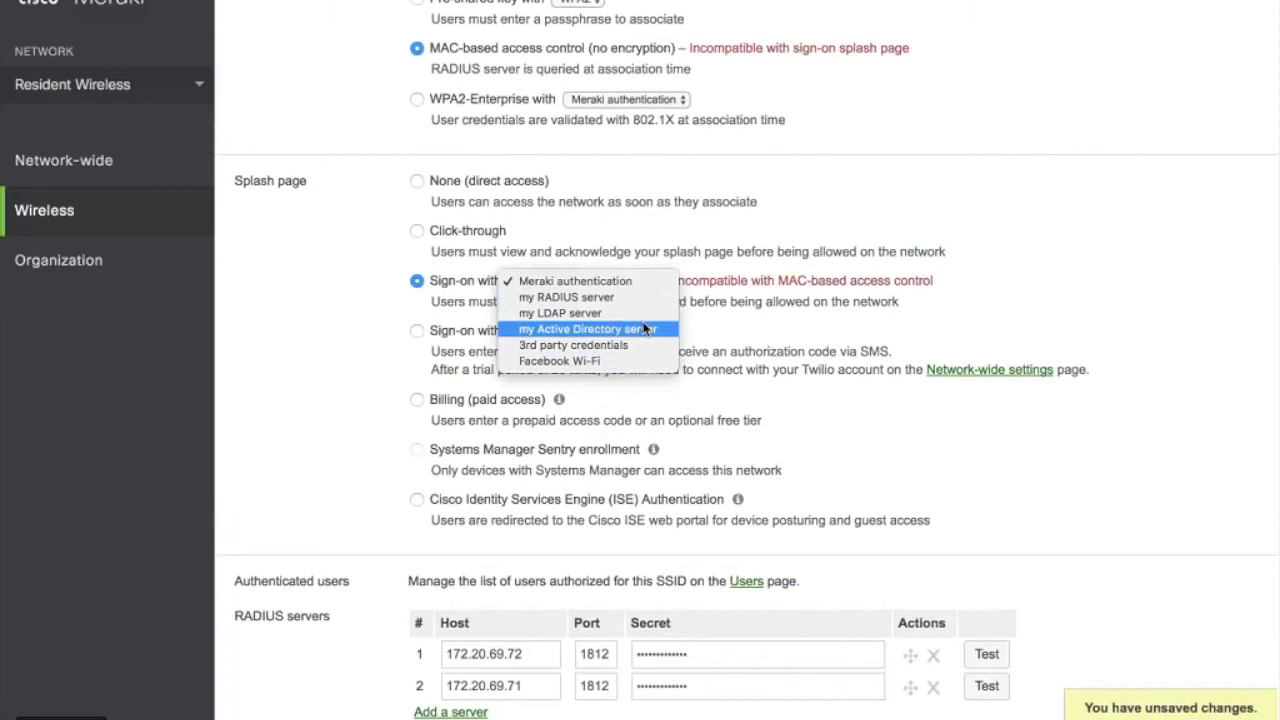
click(362, 335)
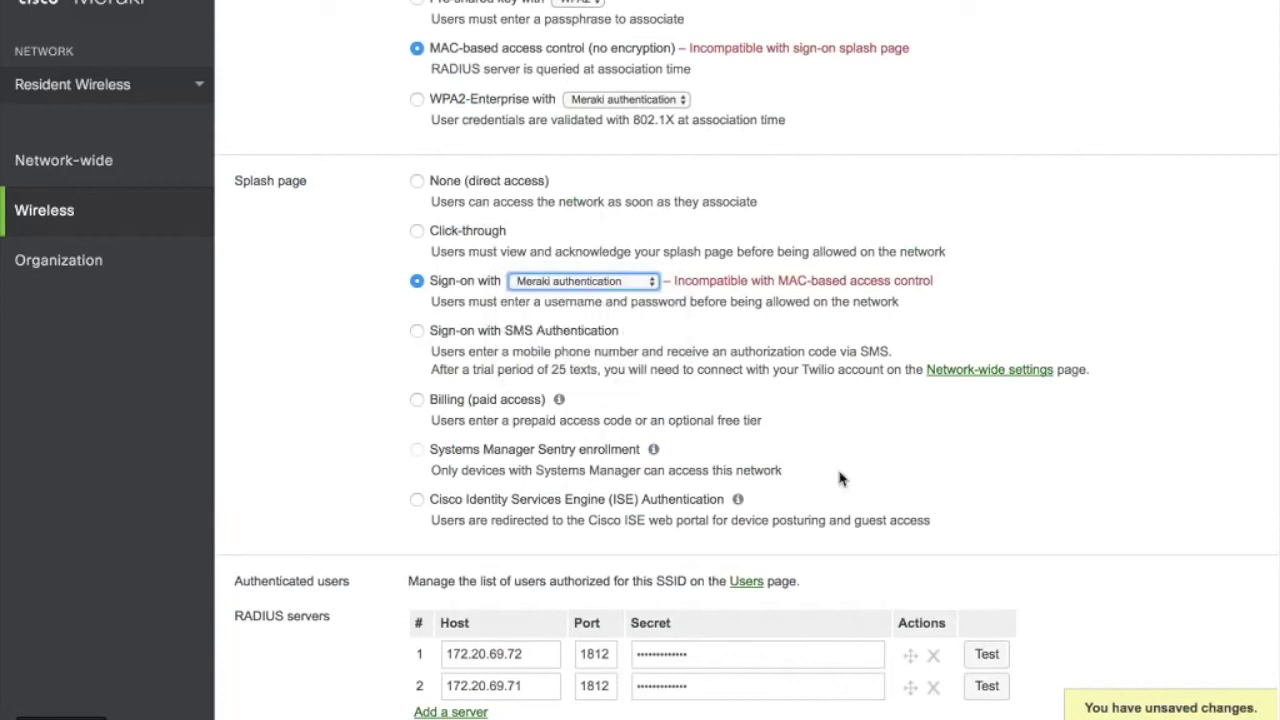
Step: Open the wireless splash page settings, discarding the unsaved access control changes
mouse_move(94, 209)
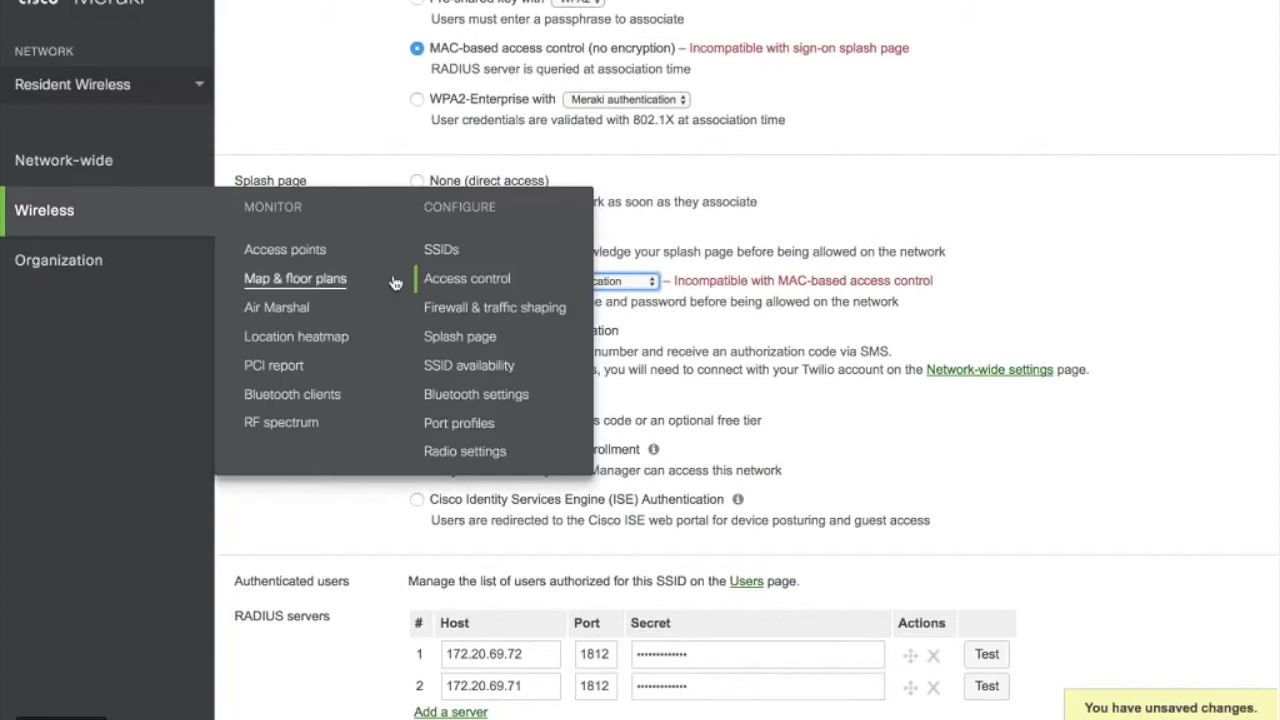
click(455, 336)
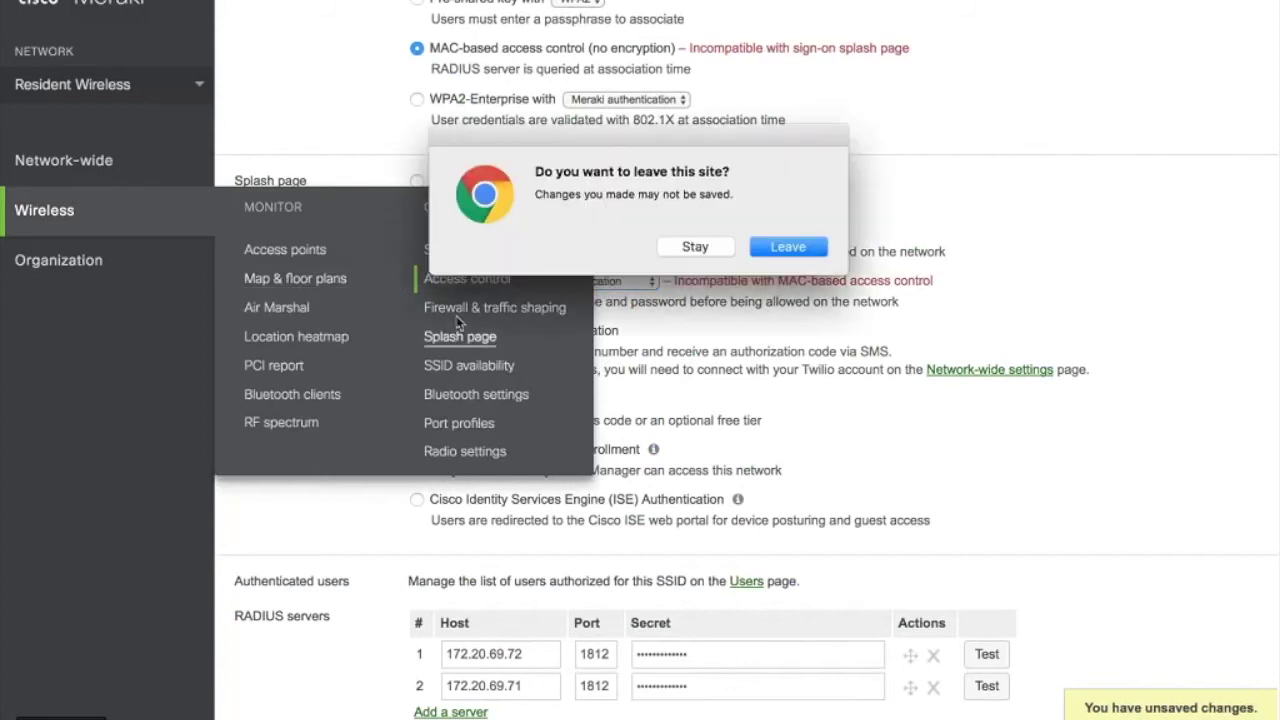
click(788, 247)
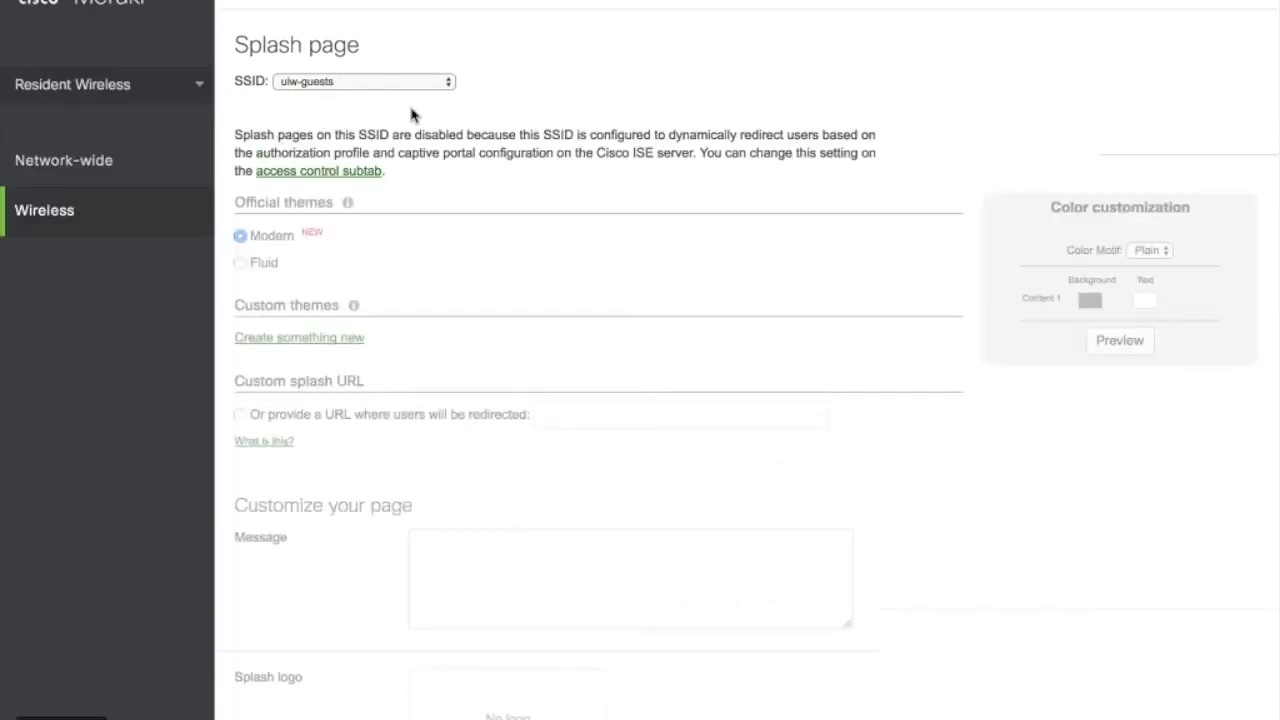
Step: Review the splash page's SSID choices, themes, message and logo customization, and splash behavior settings for uiw-guests
click(352, 81)
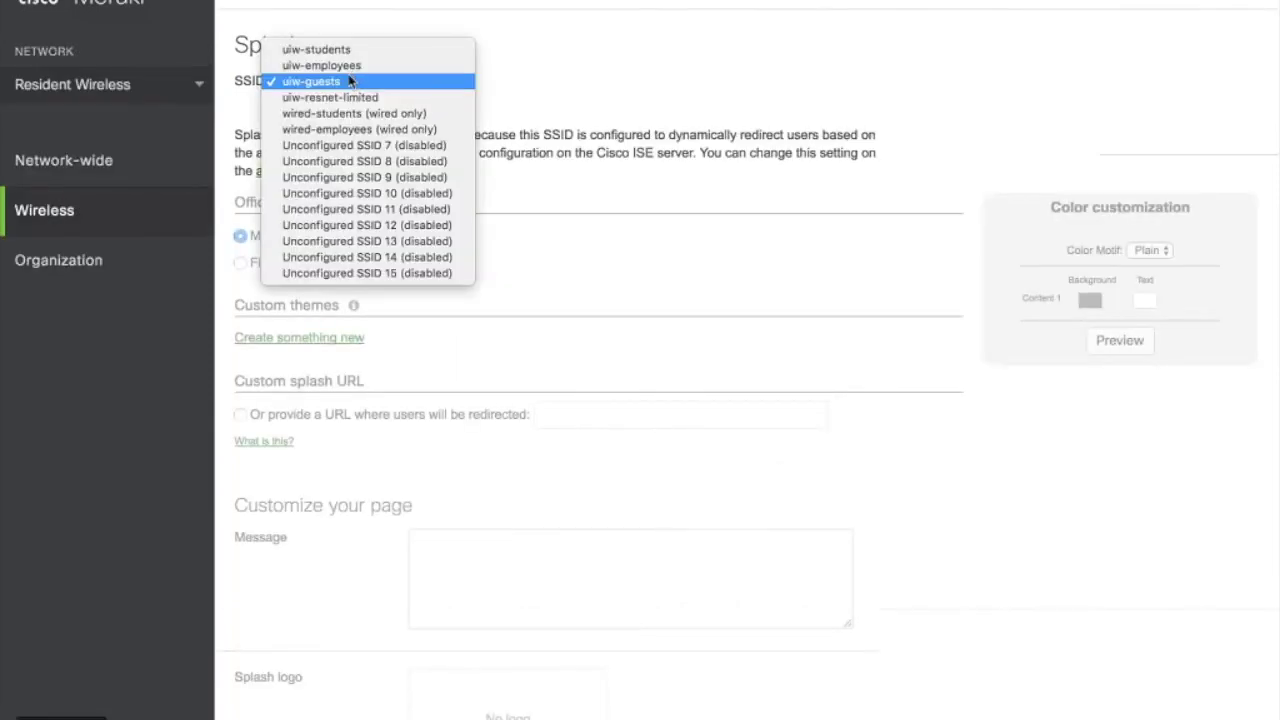
click(645, 140)
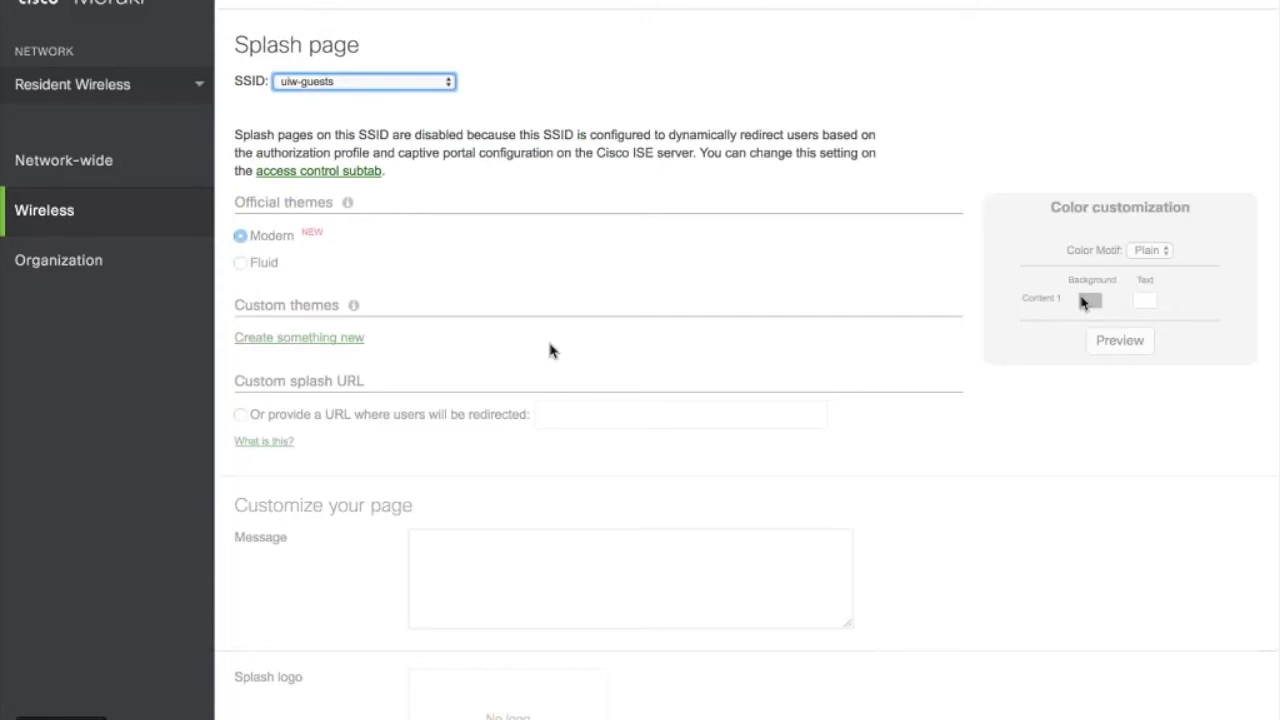
scroll(534, 350, down, 4)
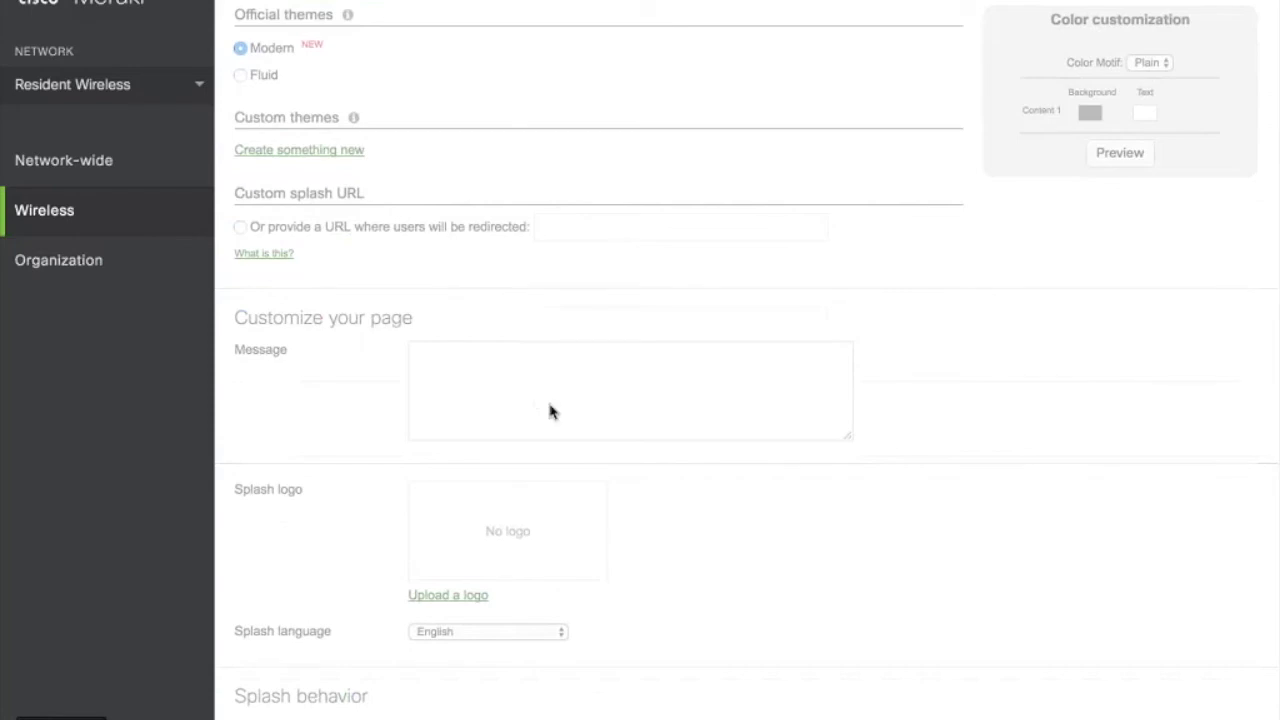
scroll(551, 408, down, 4)
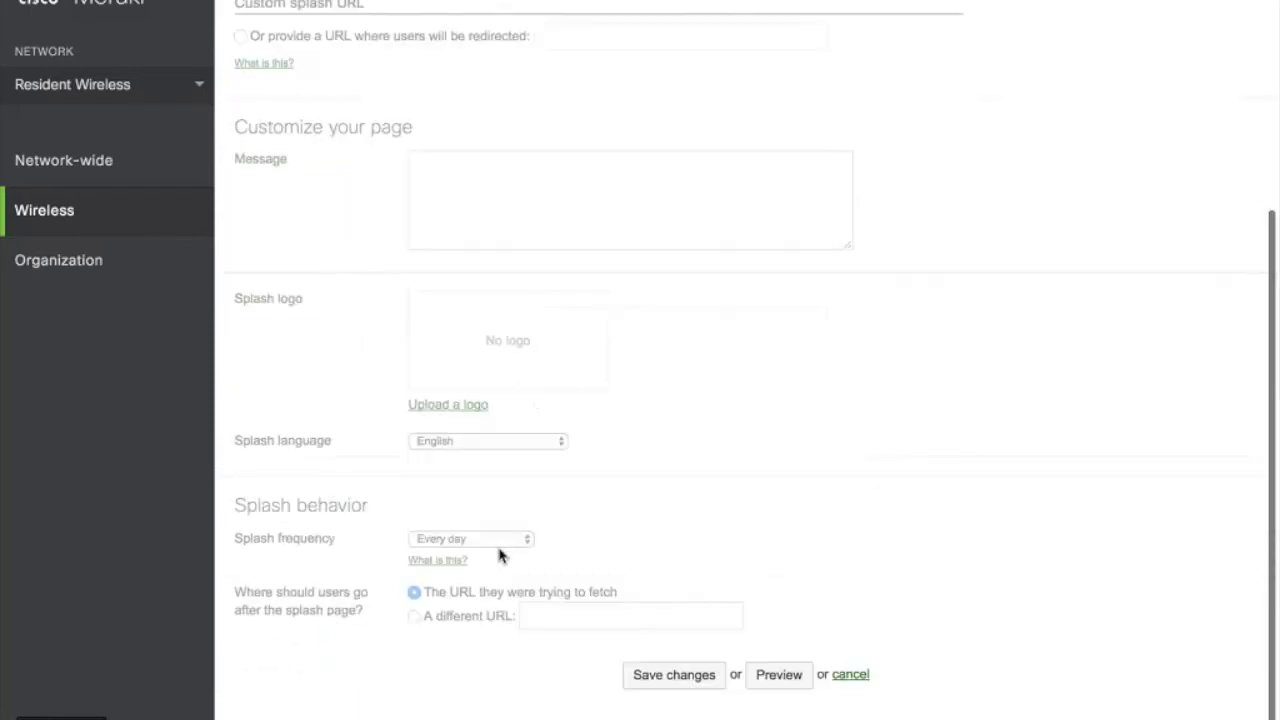
scroll(706, 522, down, 1)
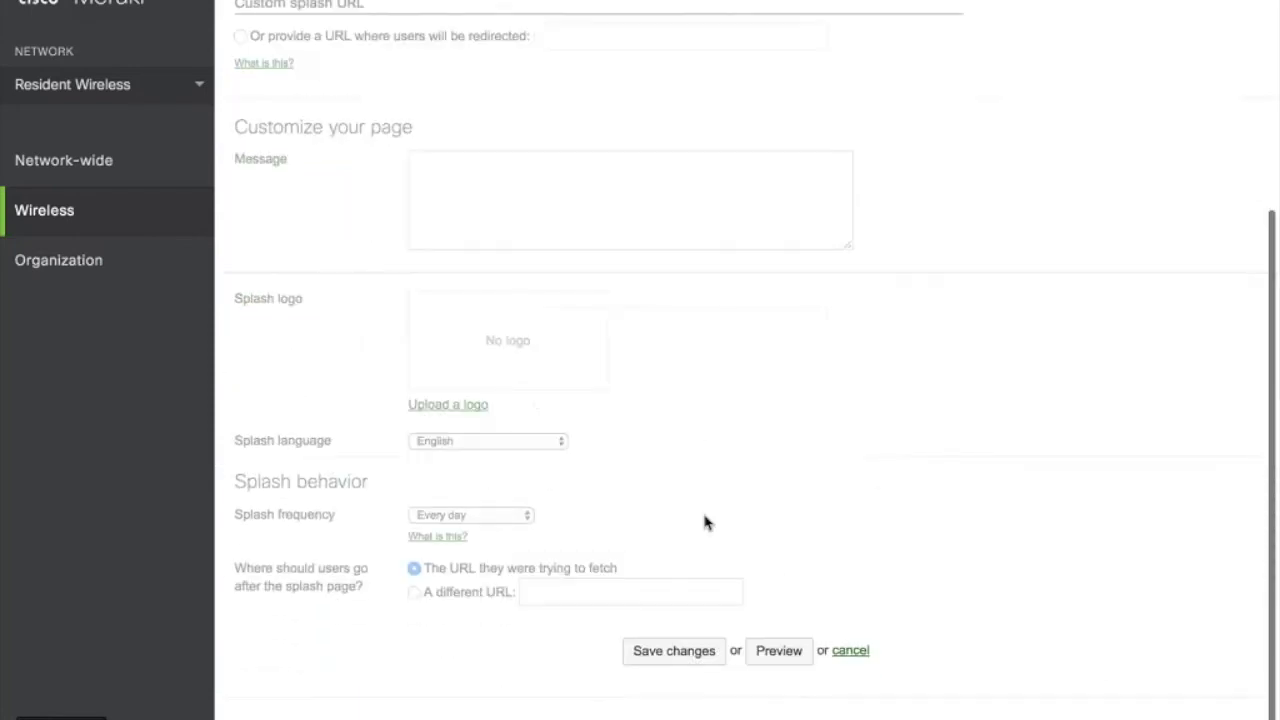
scroll(705, 521, up, 5)
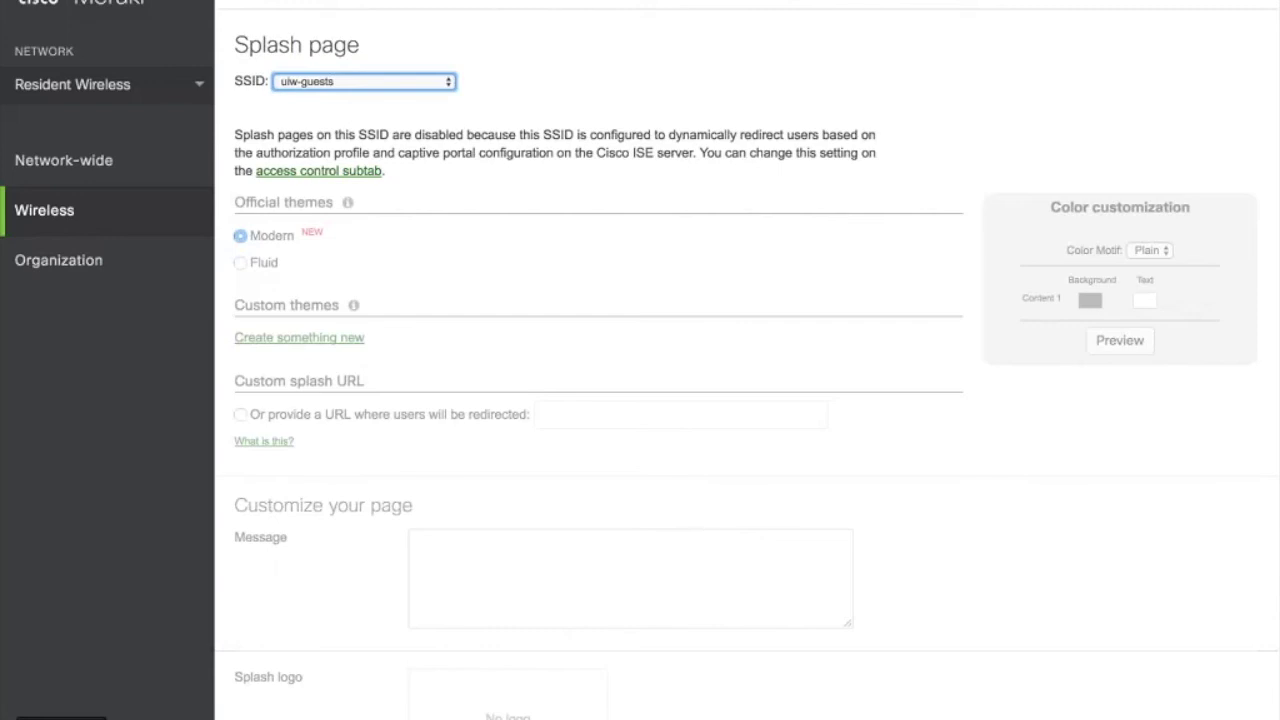
Step: Return to the organization's summary report from the splash page settings
mouse_move(17, 271)
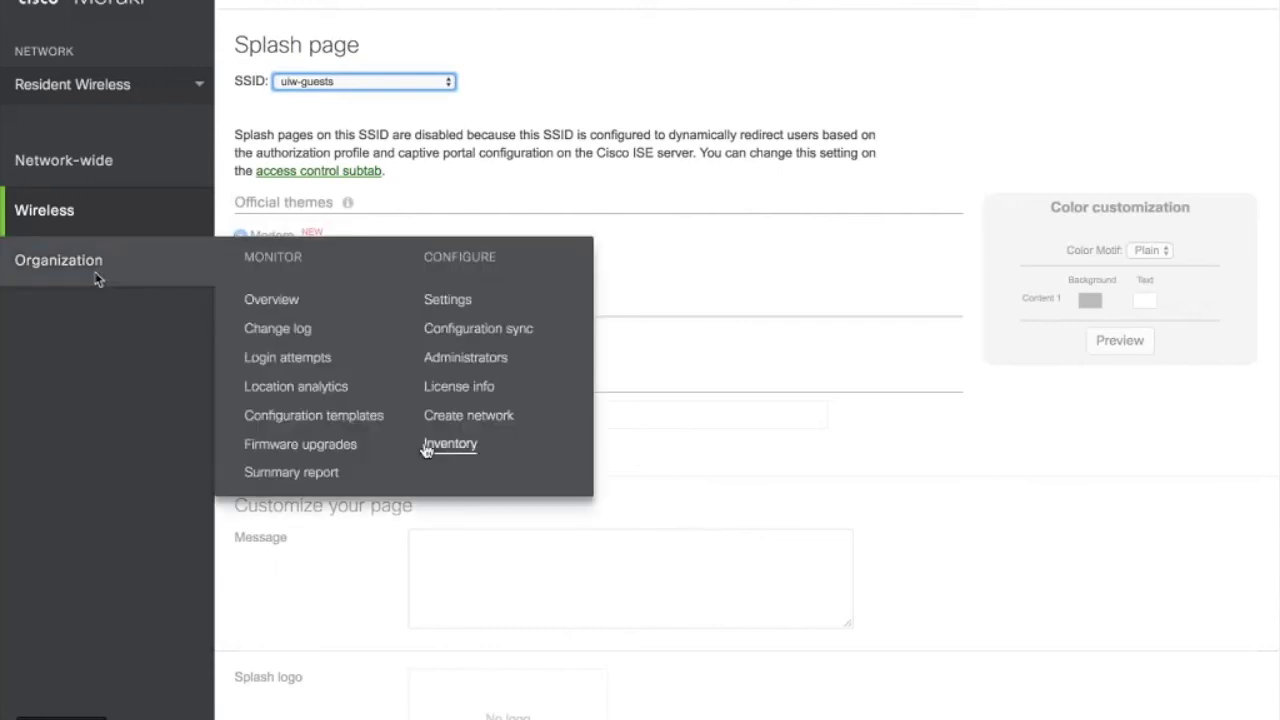
mouse_move(140, 275)
click(300, 473)
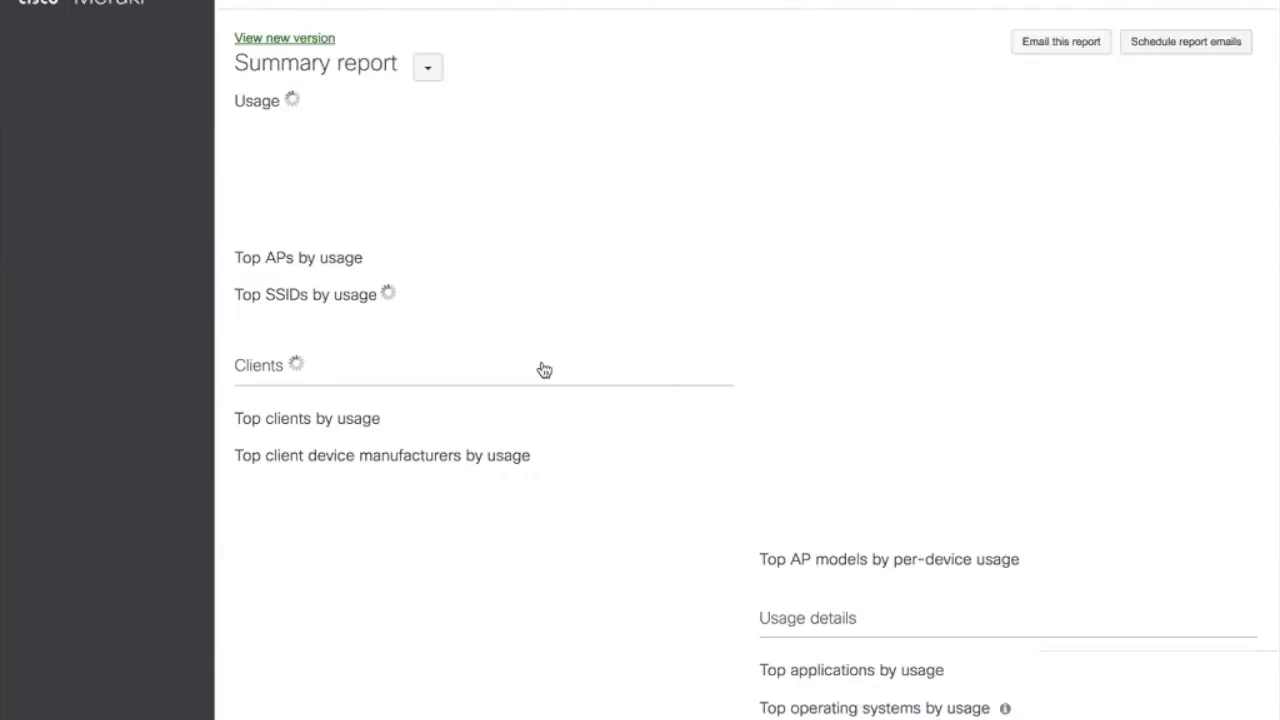